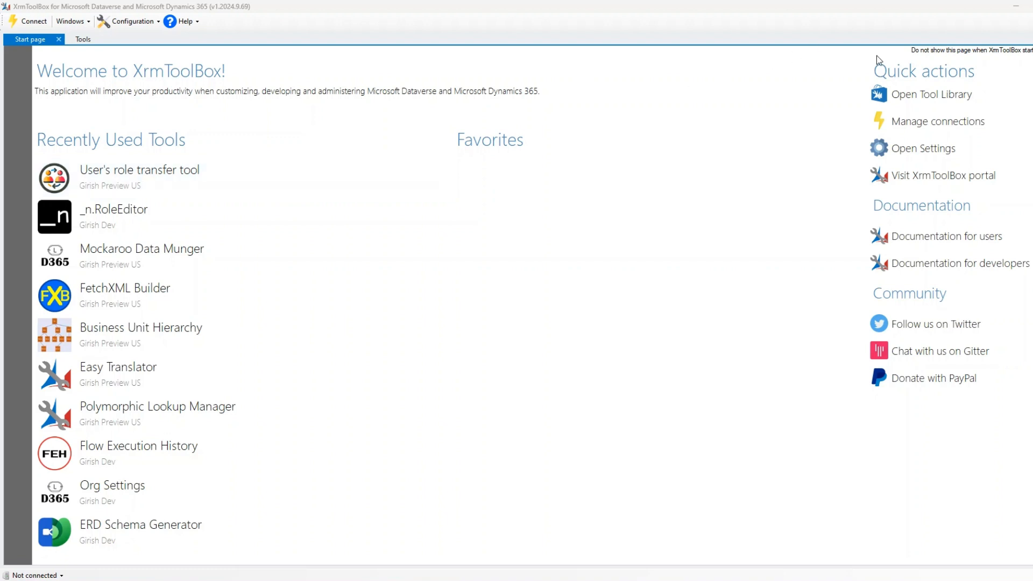
- Look at the Tool Library, return to the start page and open the User's role transfer tool
click(924, 97)
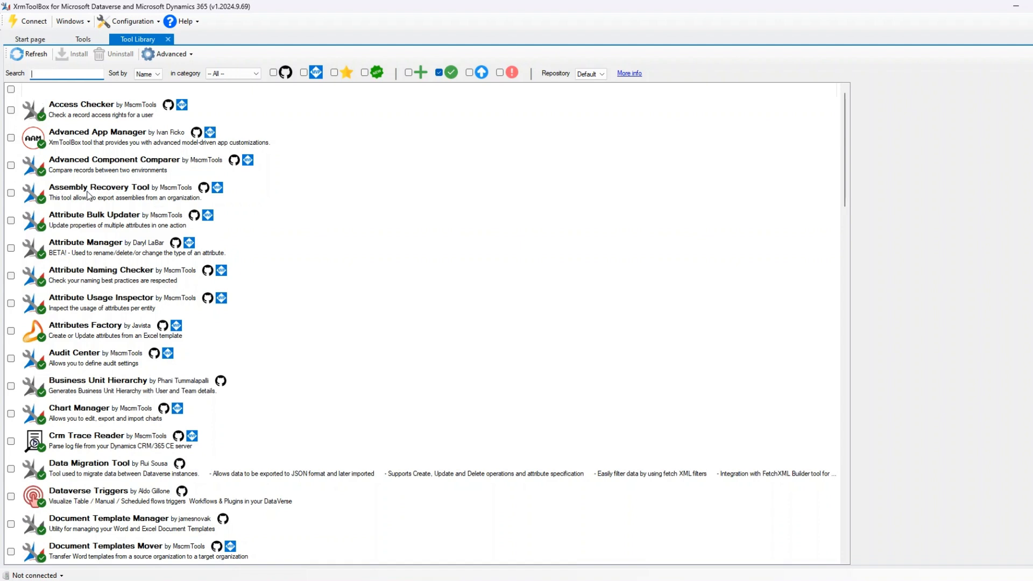
click(32, 38)
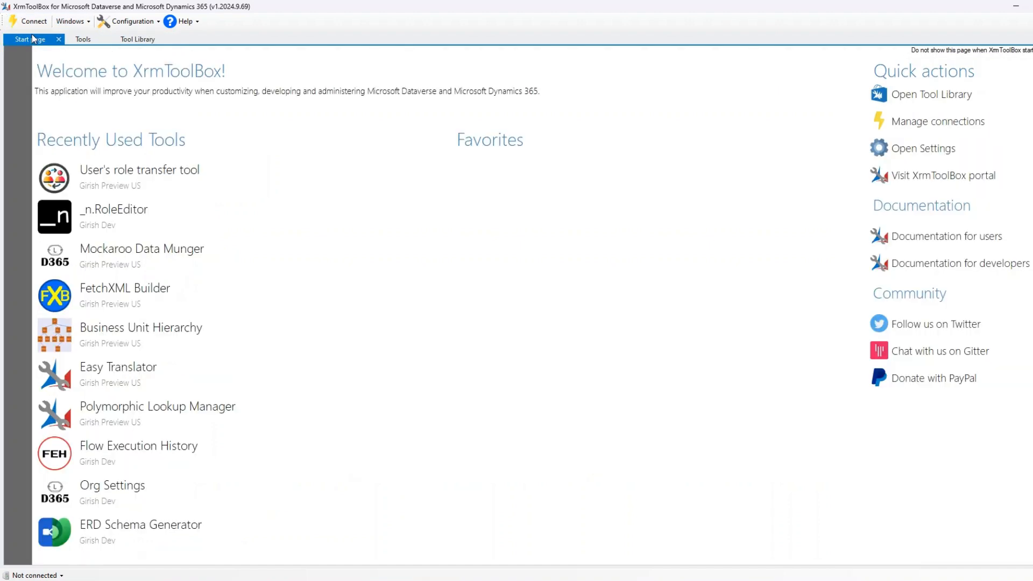
click(94, 172)
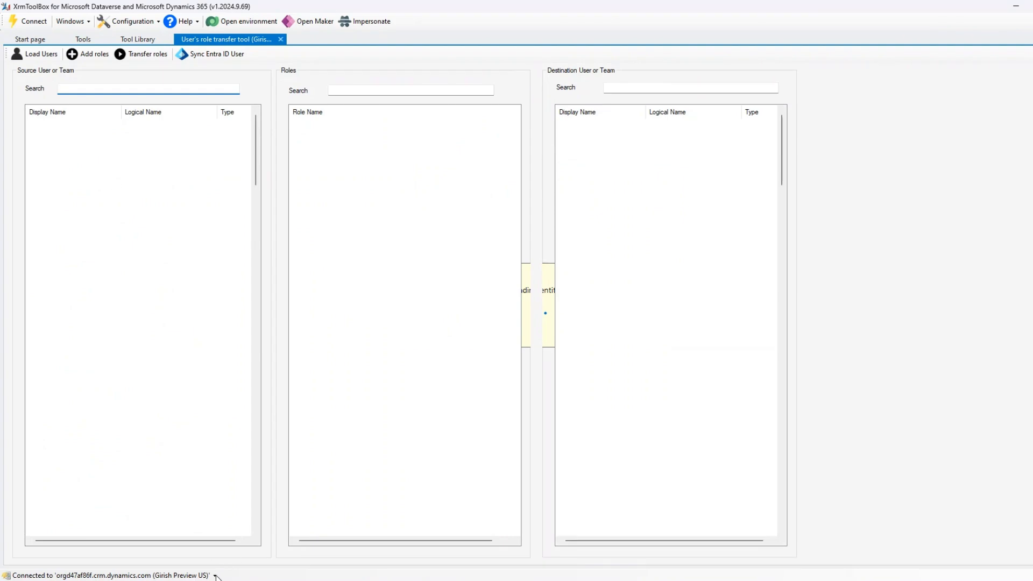
- View the saved connections and the options offered for the Preview US environment
click(214, 576)
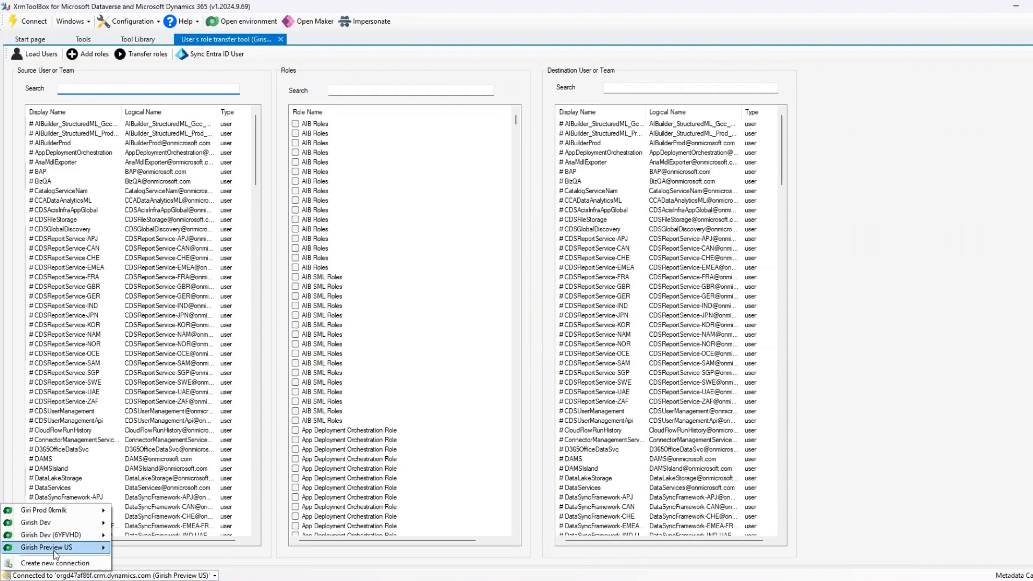
mouse_move(55, 553)
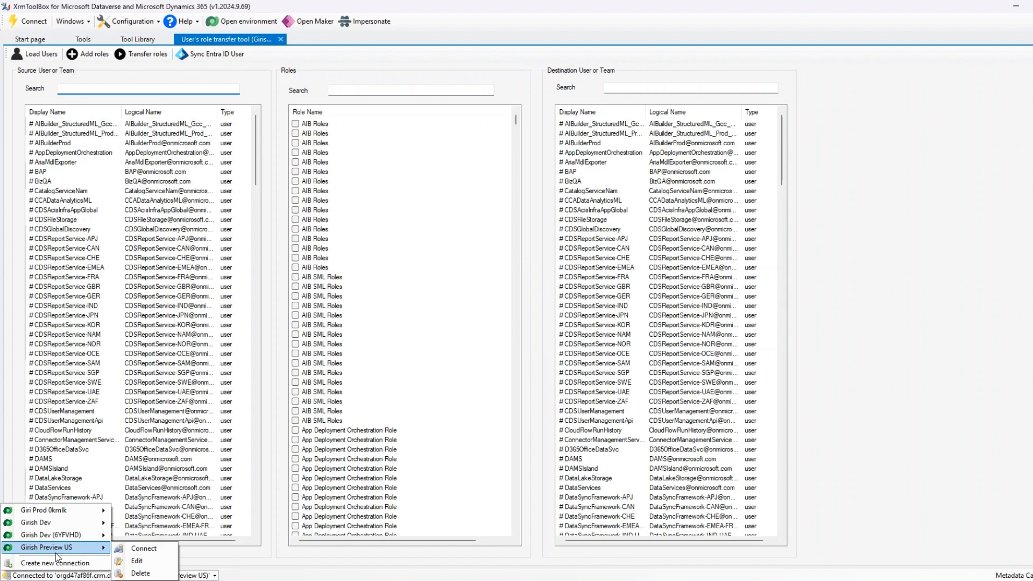
click(328, 557)
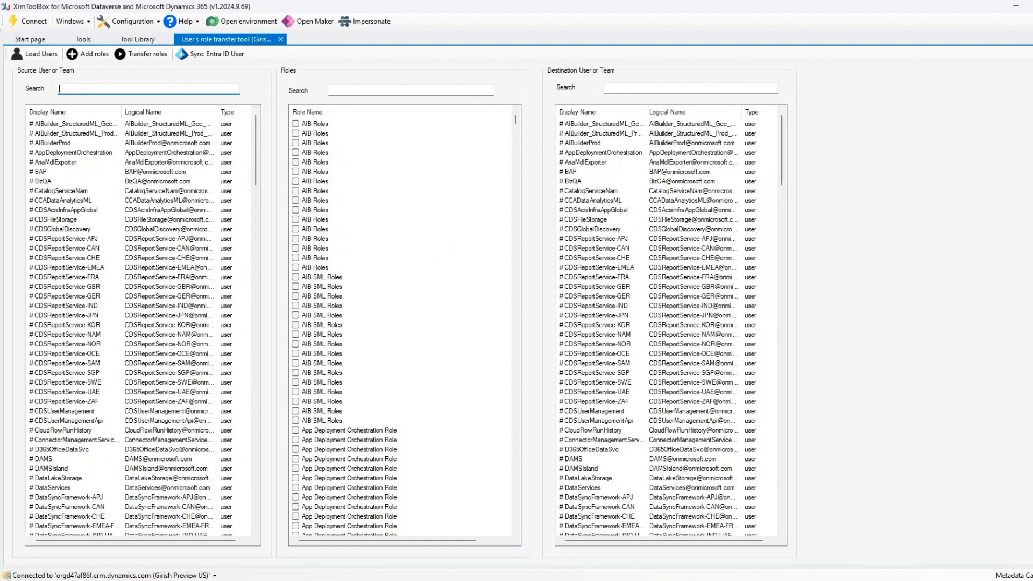
- Switch to the Power Platform admin center, open the Preview US environment's users and review the second listed user's security roles
click(540, 578)
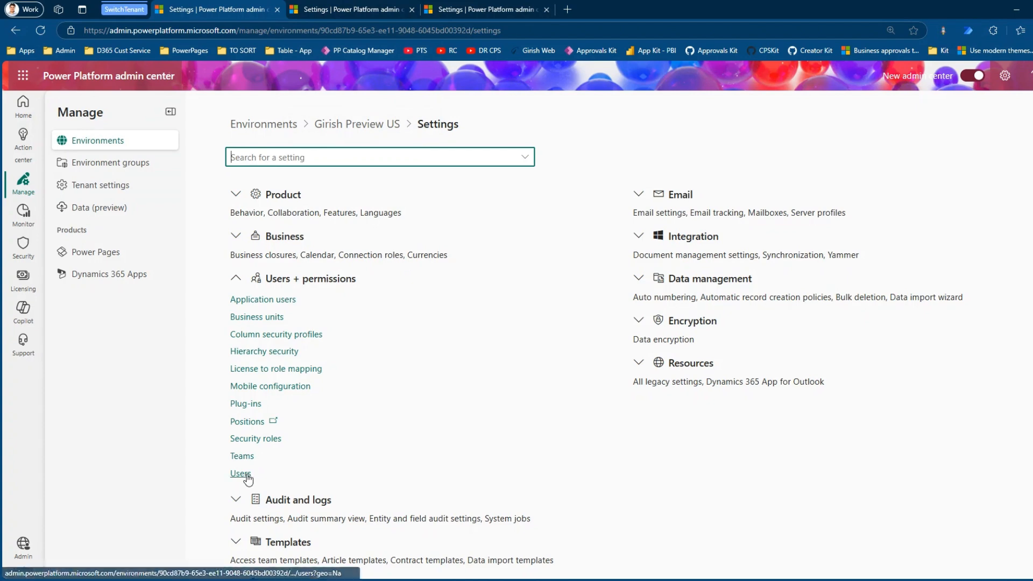
click(241, 475)
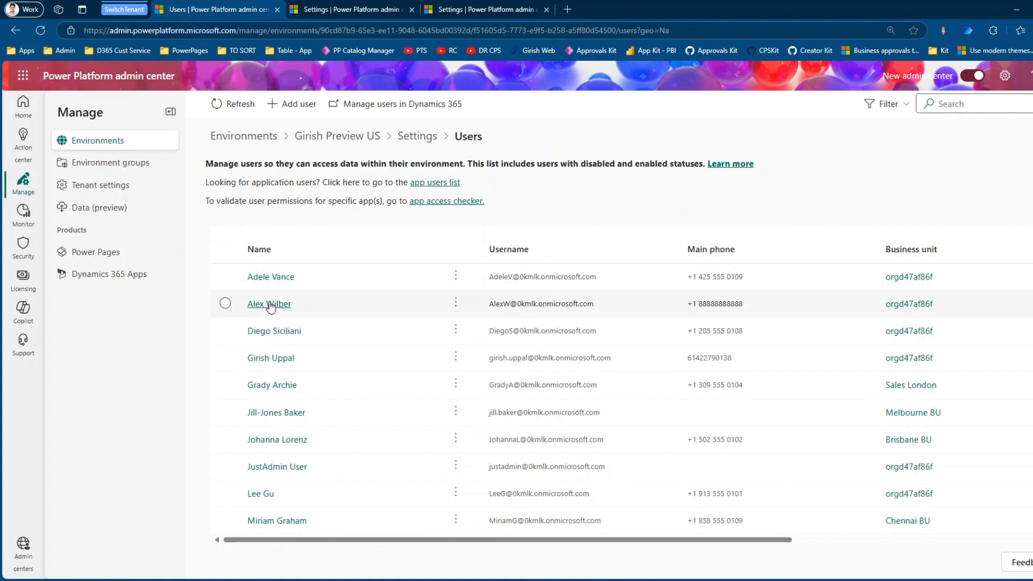
click(456, 303)
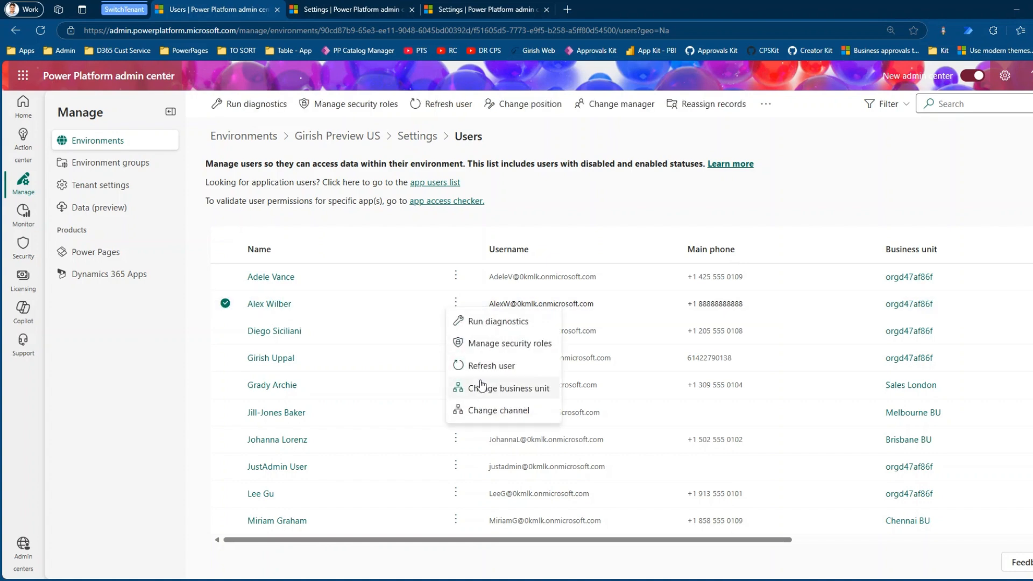
click(501, 345)
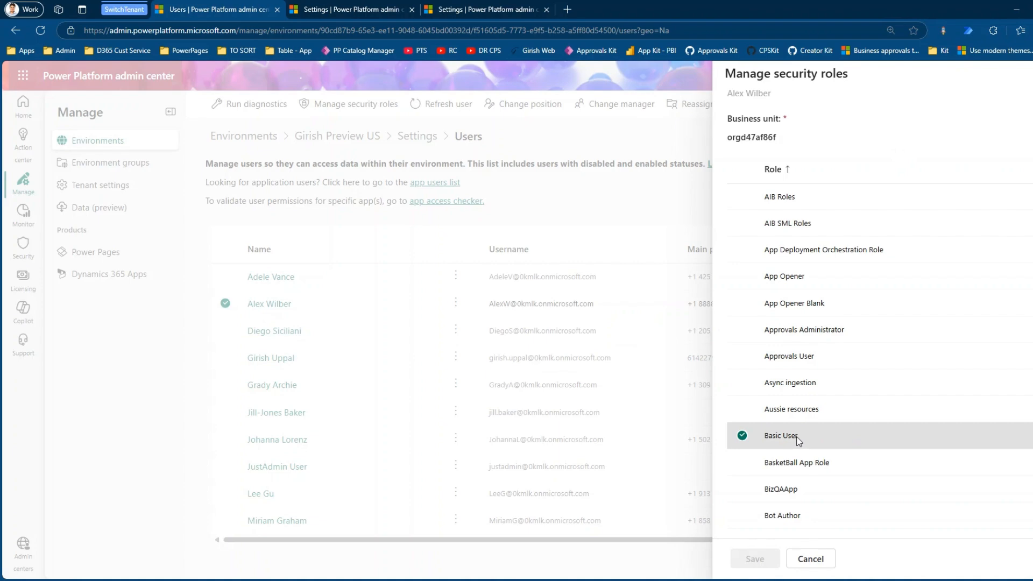
scroll(871, 302, down, 10)
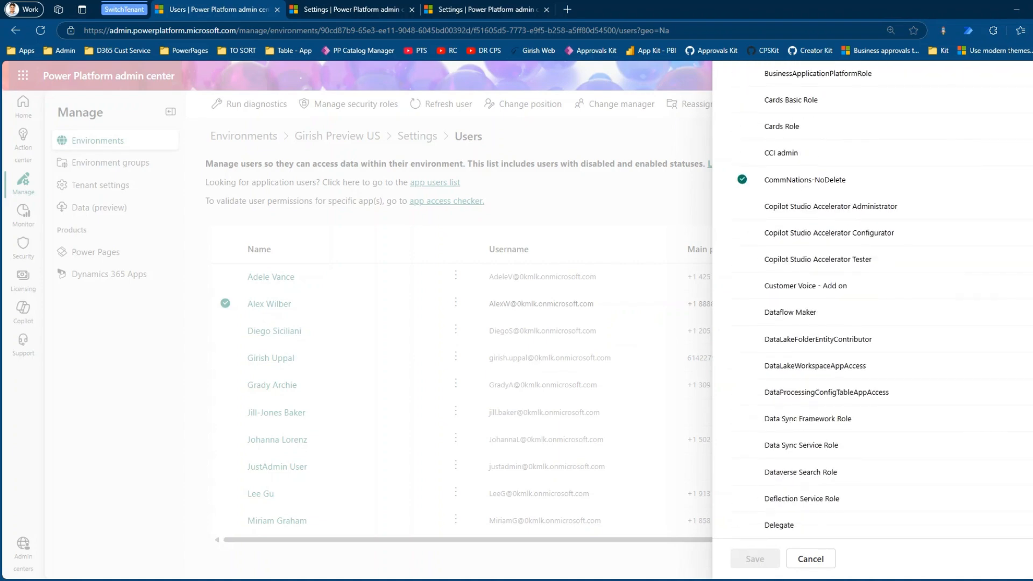
scroll(872, 301, down, 20)
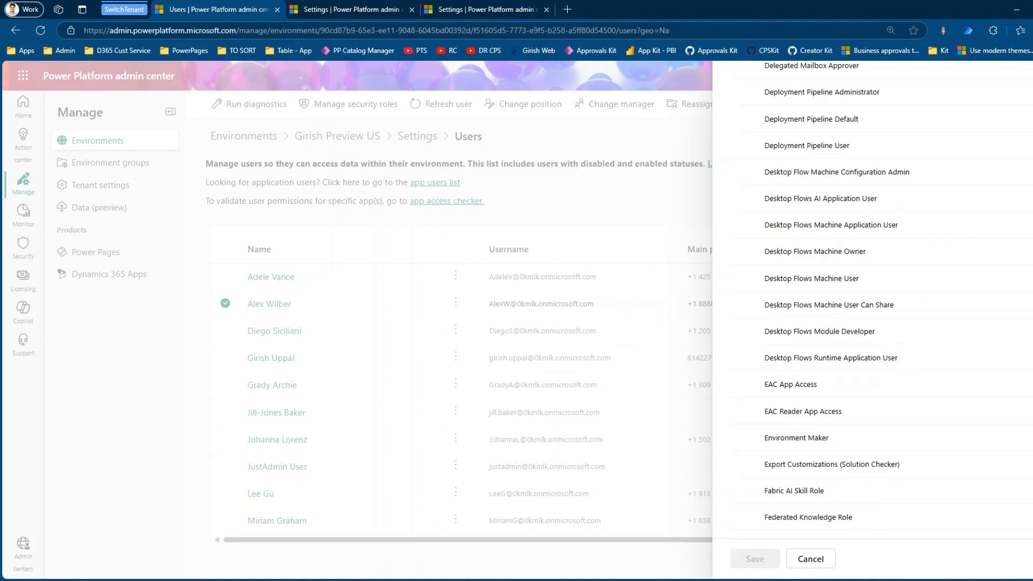
scroll(871, 302, down, 10)
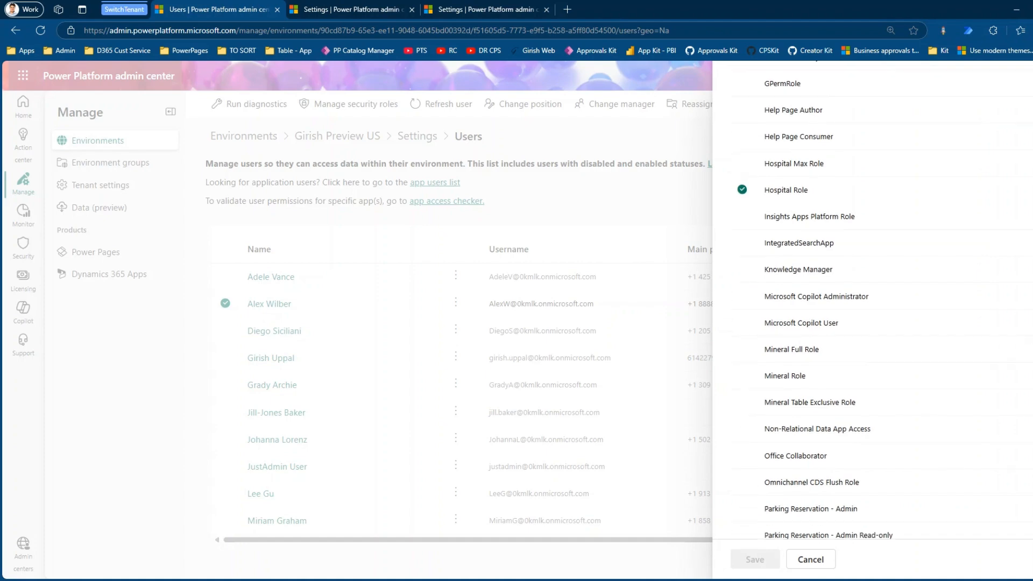
scroll(872, 301, down, 7)
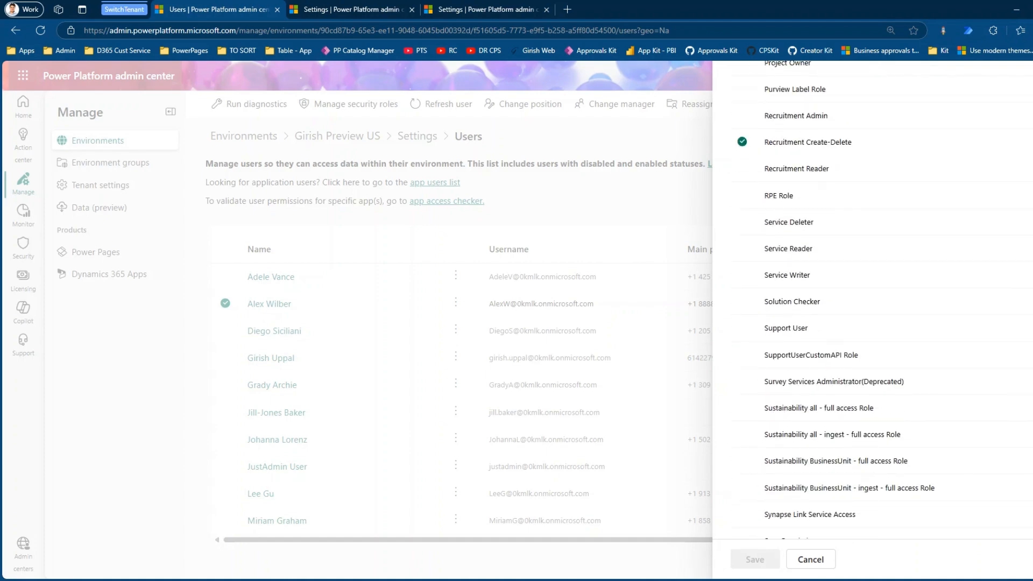
scroll(871, 301, down, 4)
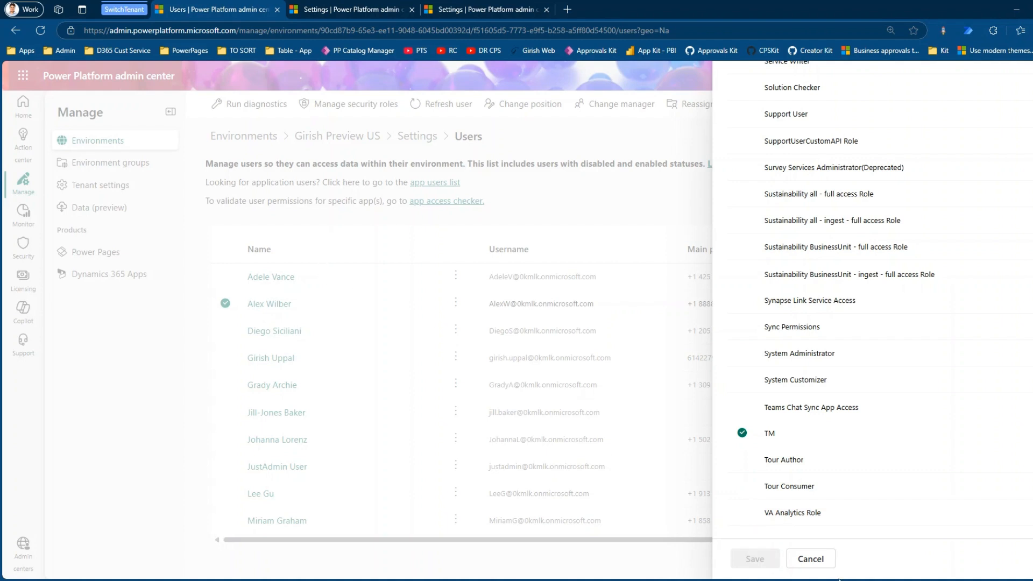
click(811, 560)
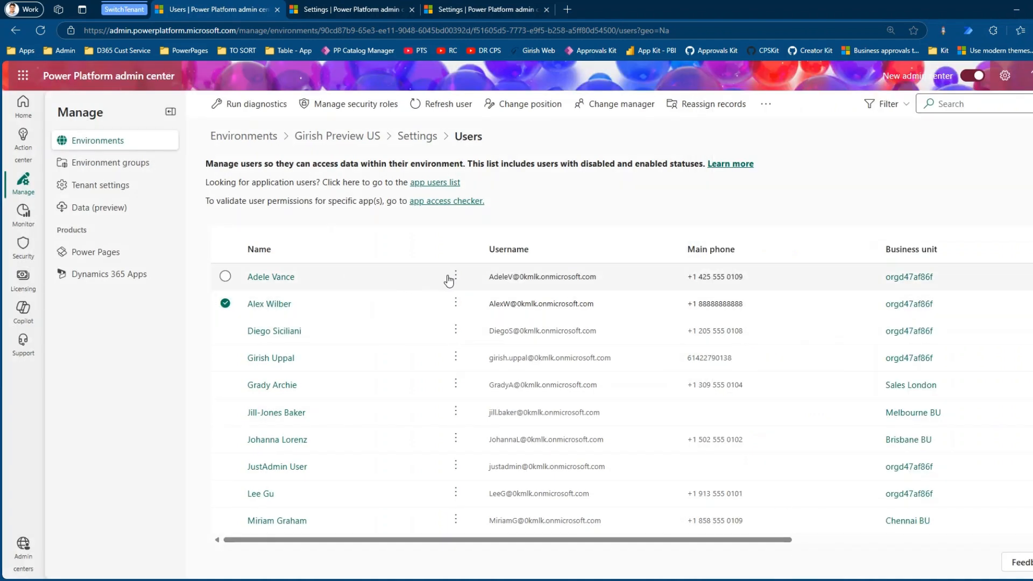
- Remove the Basic User, CommNations-NoDelete, Hospital Role, Recruitment Create-Delete and TM security roles from the first listed user and save
click(454, 277)
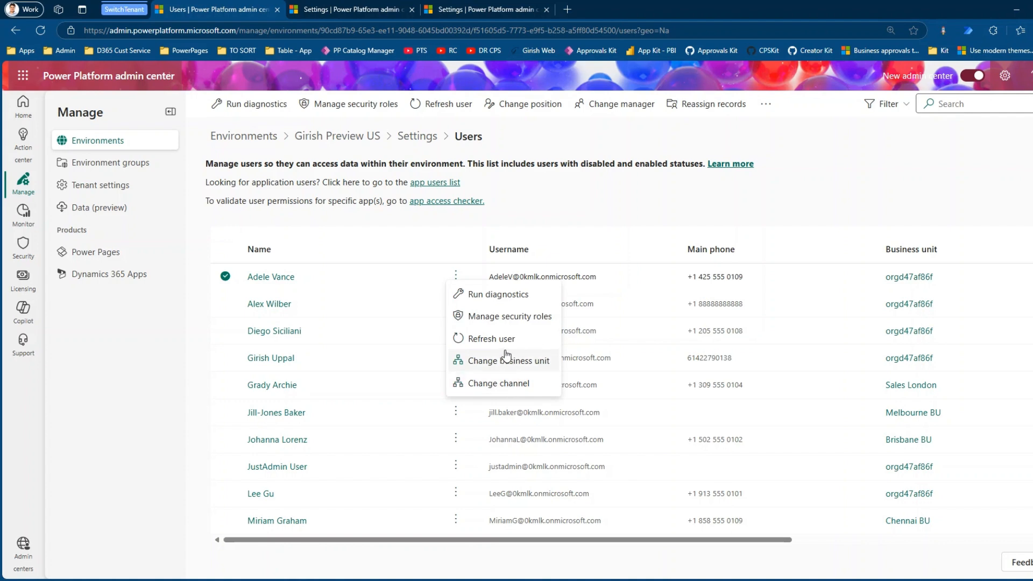
click(510, 316)
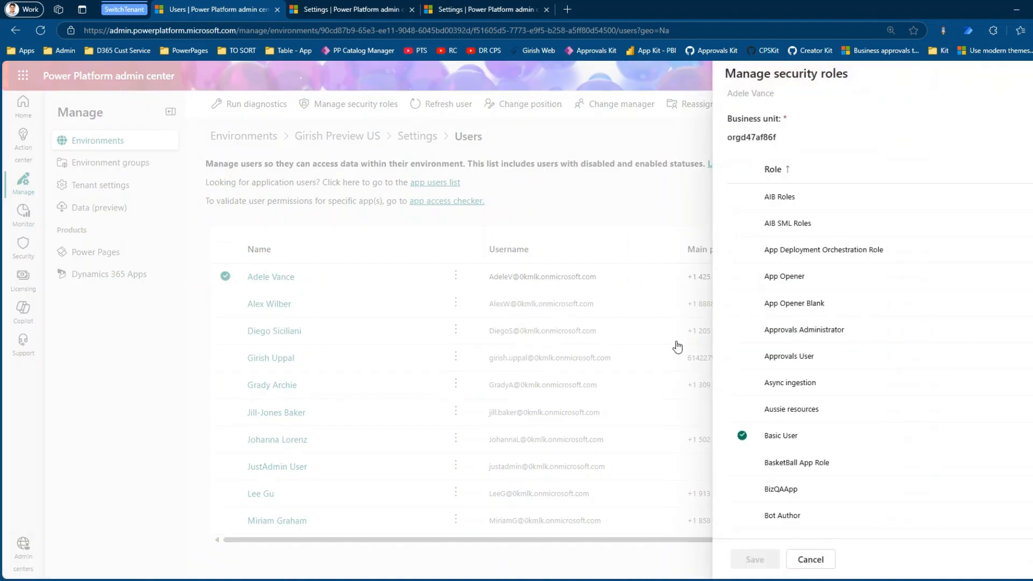
click(742, 435)
scroll(752, 444, down, 5)
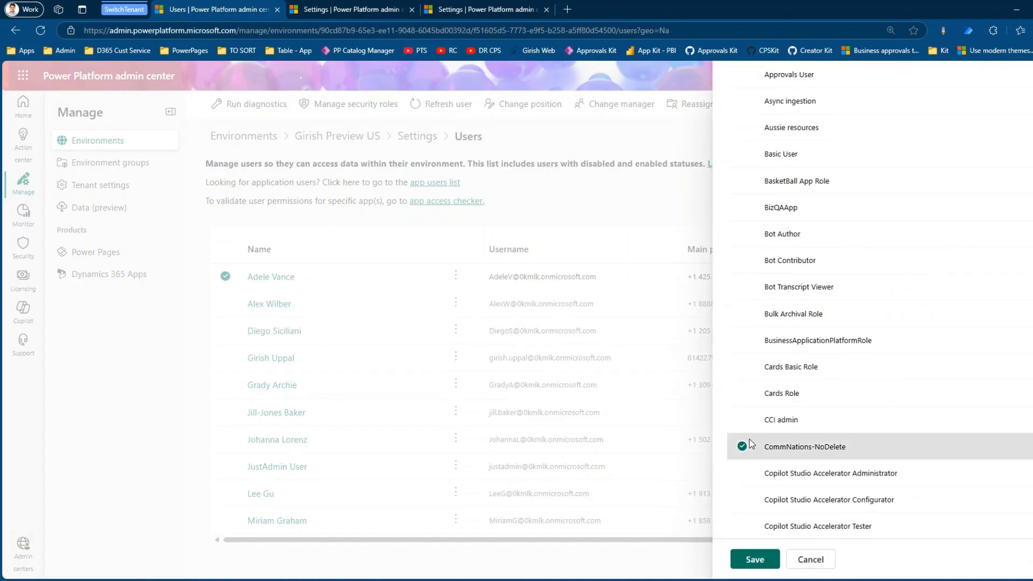
click(742, 447)
scroll(740, 456, down, 5)
scroll(743, 464, down, 5)
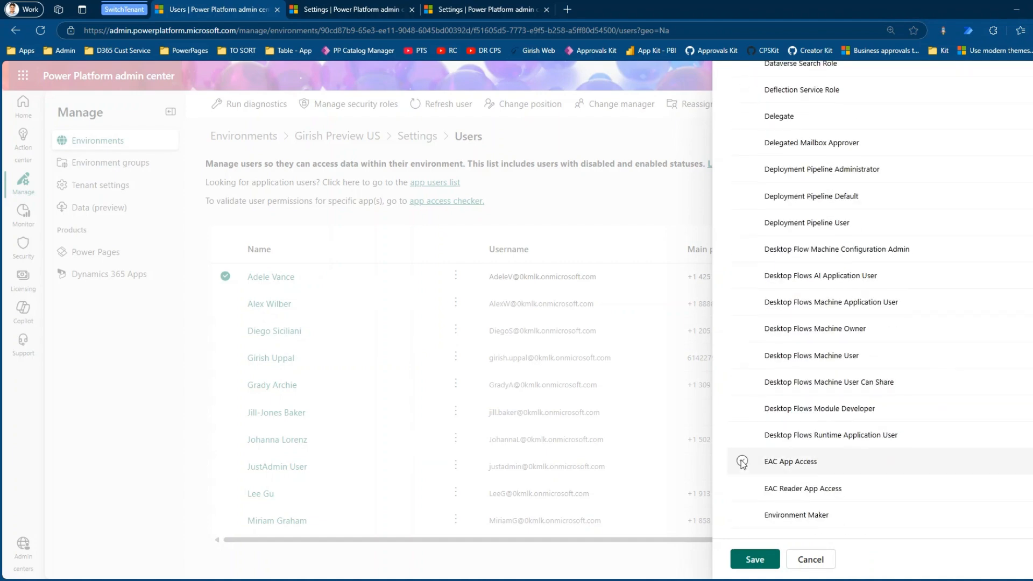
scroll(743, 464, down, 20)
scroll(742, 224, up, 3)
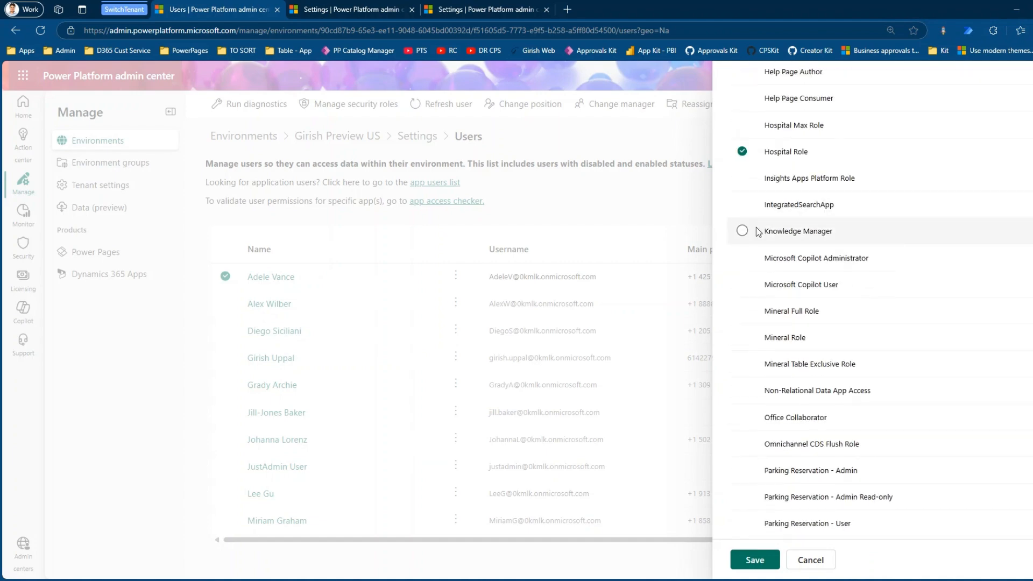
click(742, 151)
scroll(754, 231, down, 10)
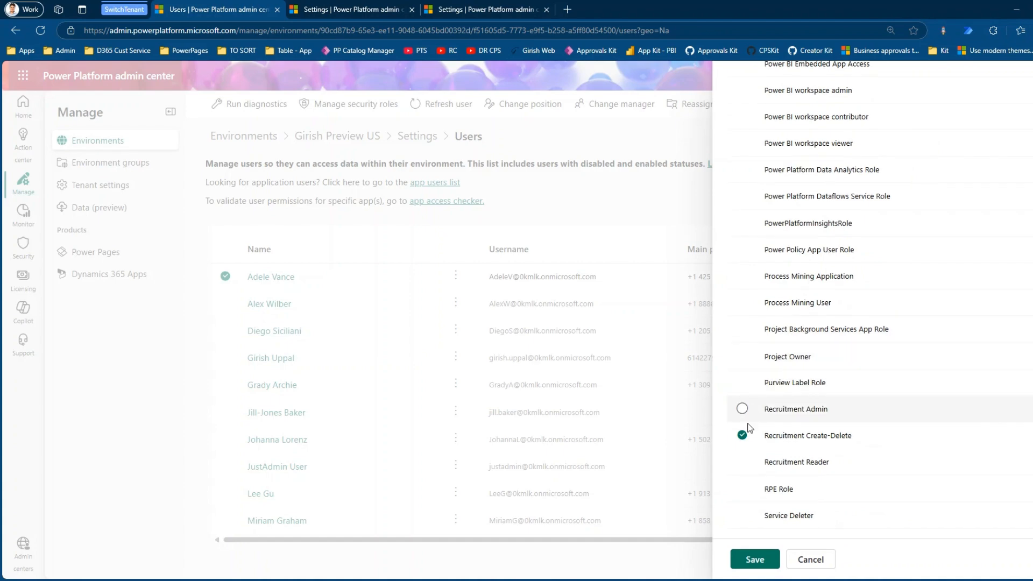
click(742, 434)
scroll(743, 434, down, 10)
click(741, 434)
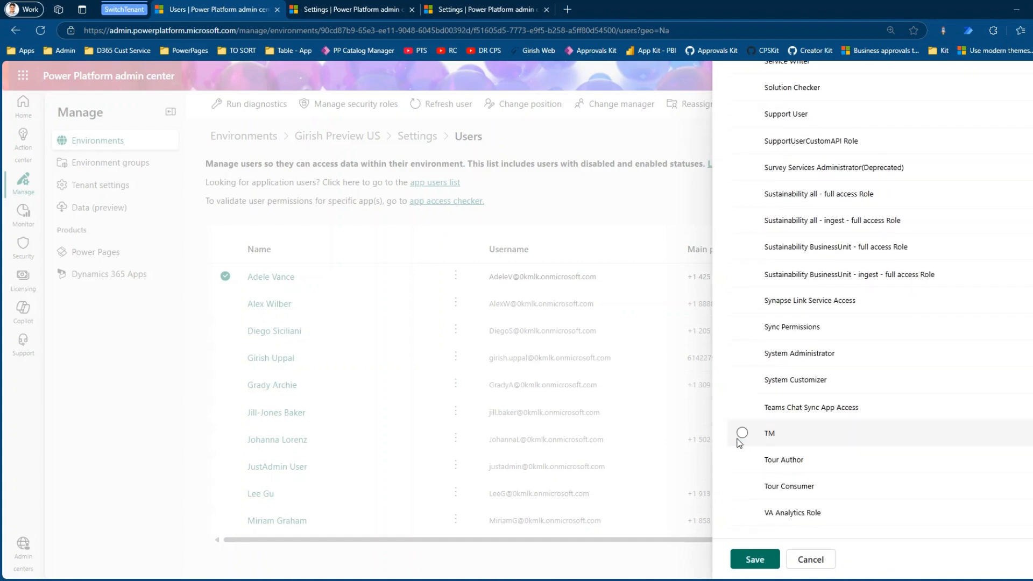
click(765, 565)
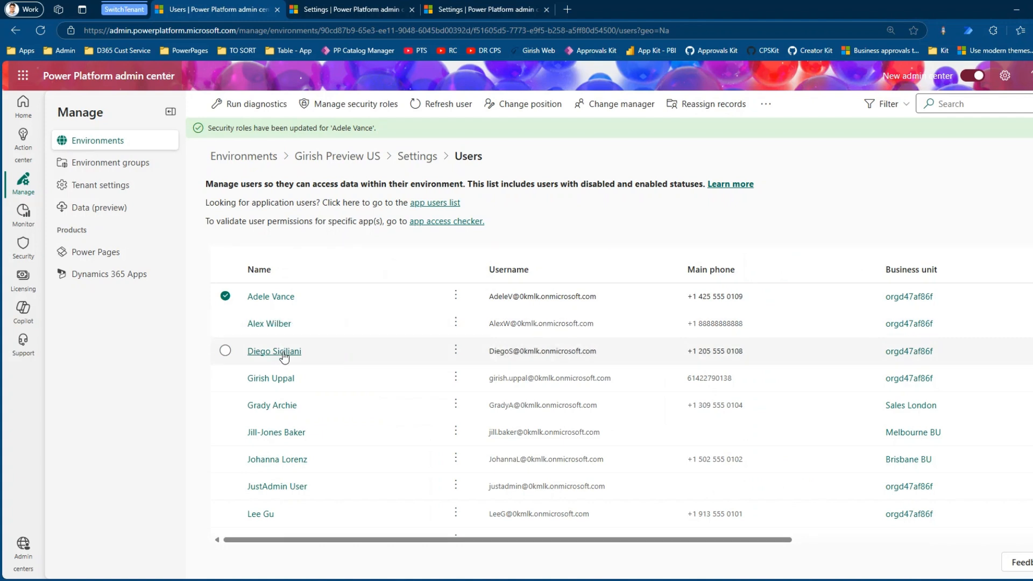
- Review the third listed user's security role assignments and close them without saving
click(456, 349)
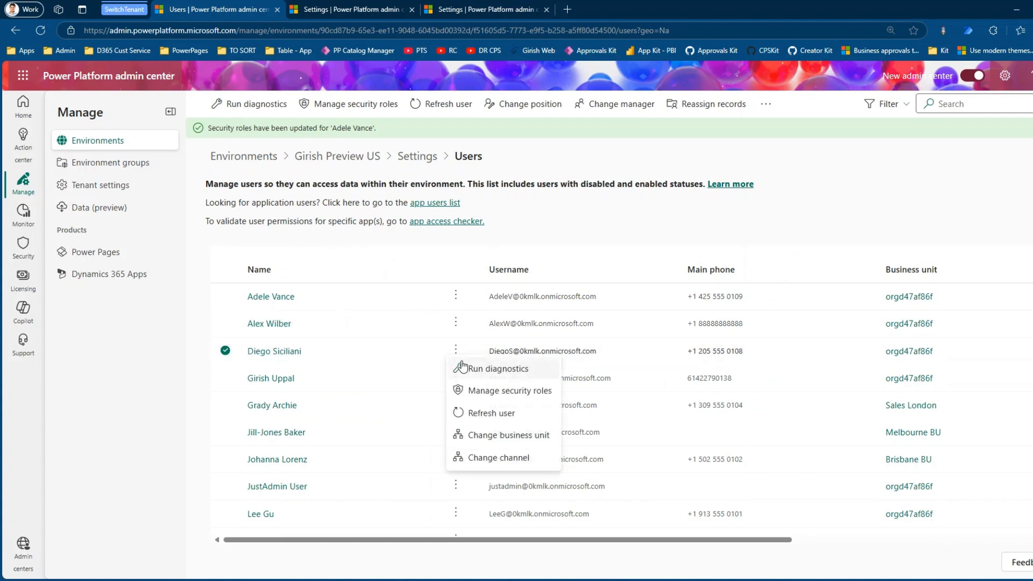
click(494, 390)
scroll(825, 330, down, 10)
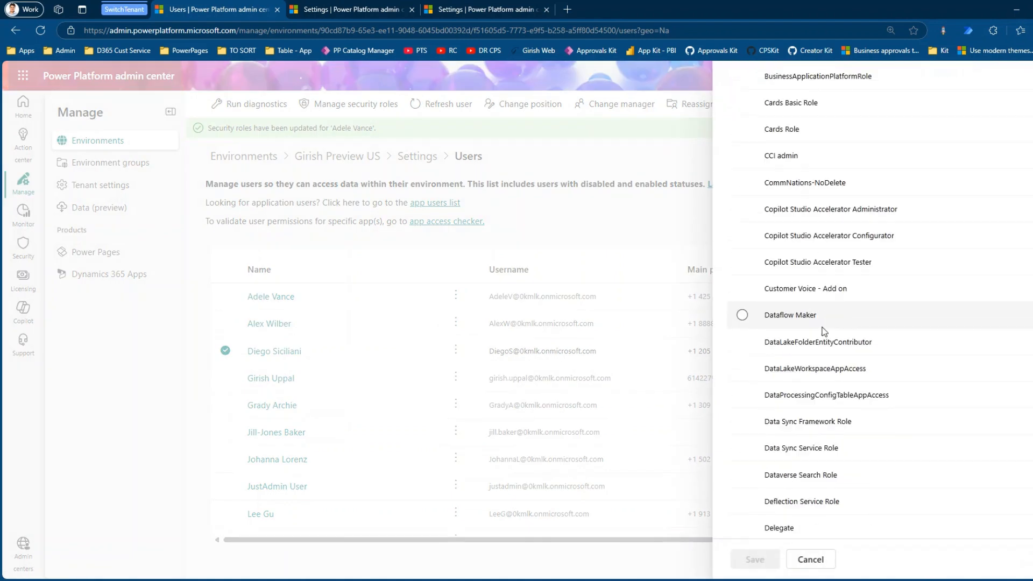
scroll(823, 344, down, 20)
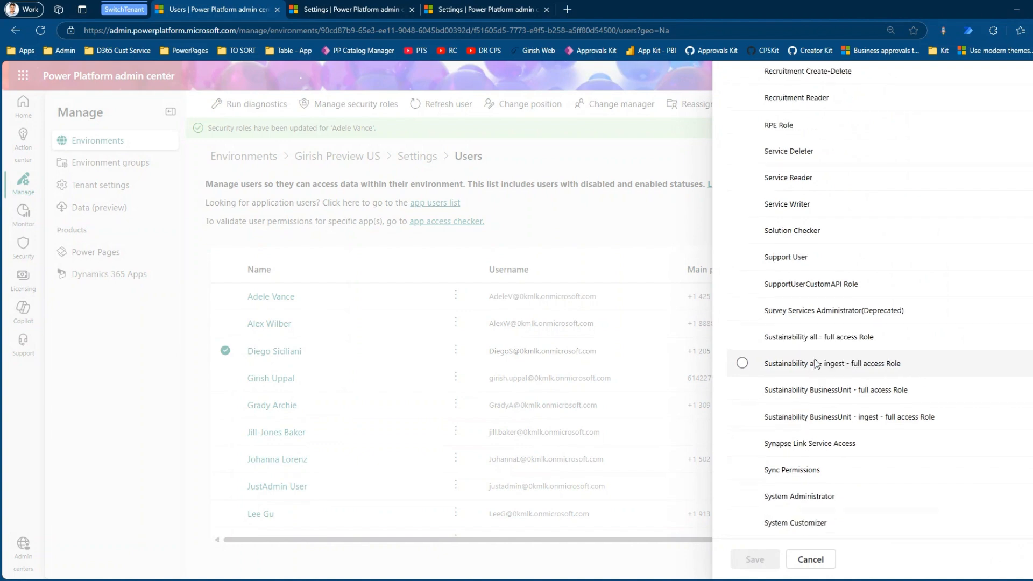
click(811, 559)
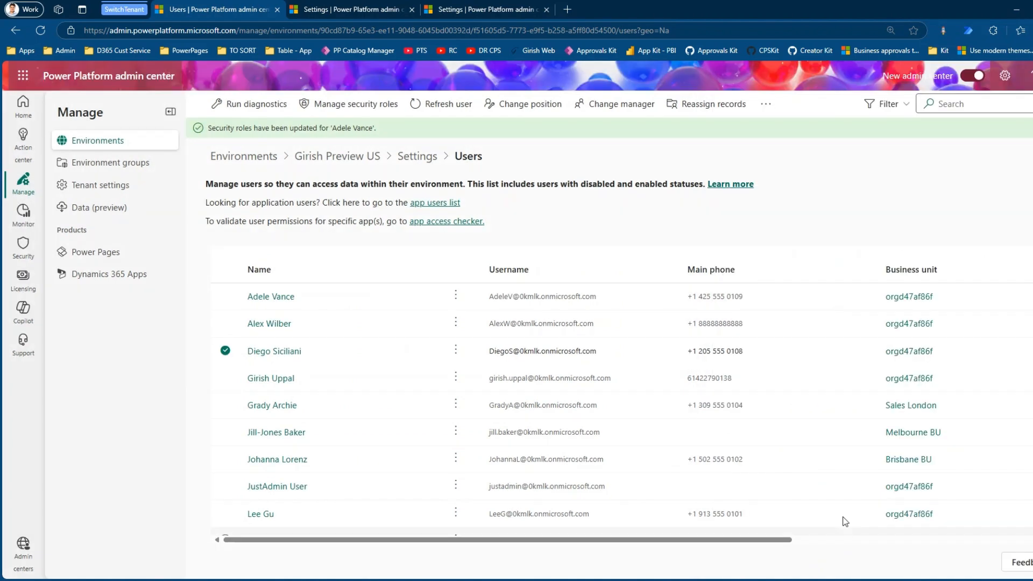
- Switch back to XrmToolBox, search the source list for the second listed user's first name, select that user and check the ticked roles
click(224, 323)
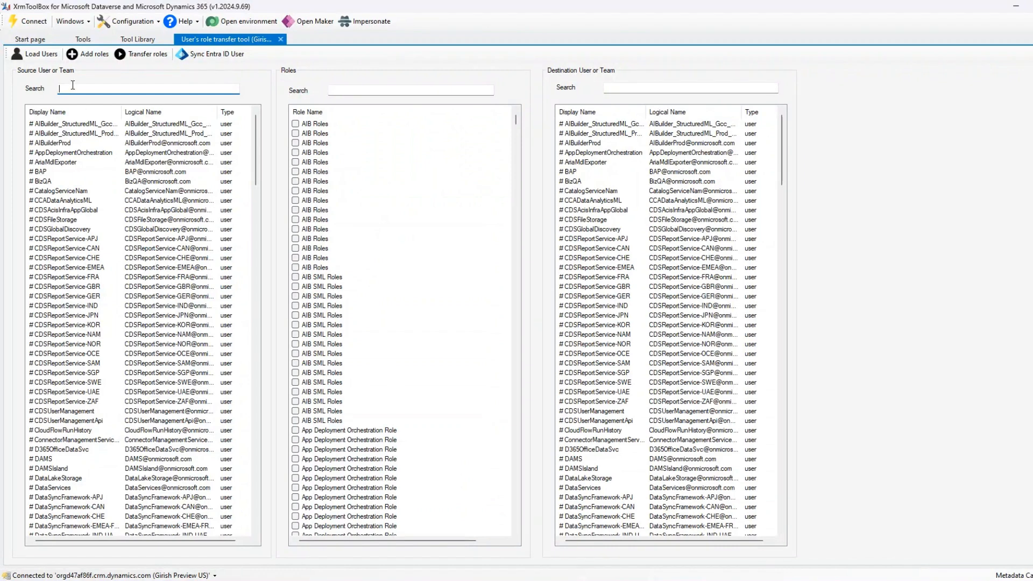
text(lex)
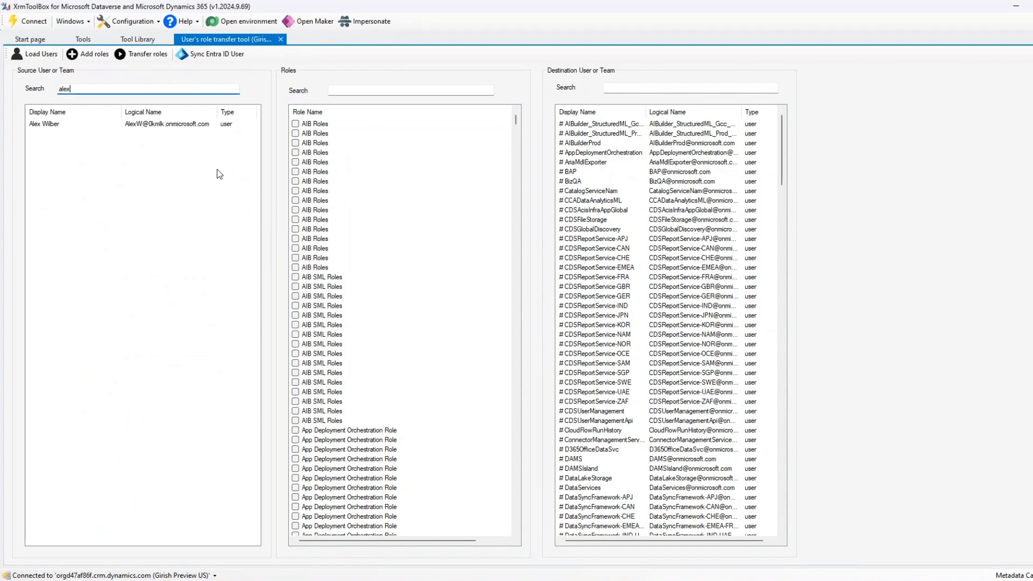
click(70, 121)
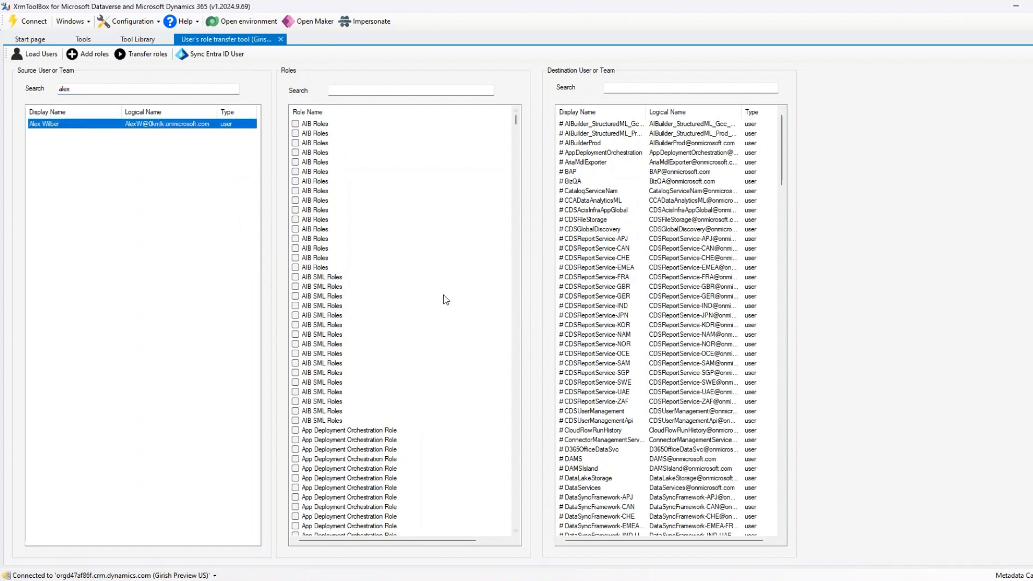
drag(515, 123, 535, 521)
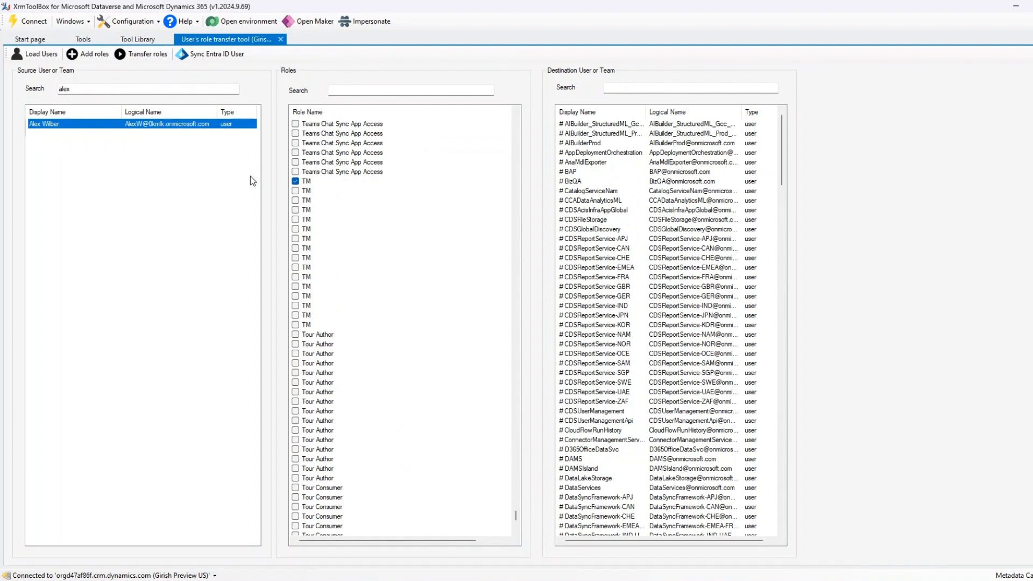
- Search the destination list for the third listed user's first name and select that user as the transfer destination
click(625, 86)
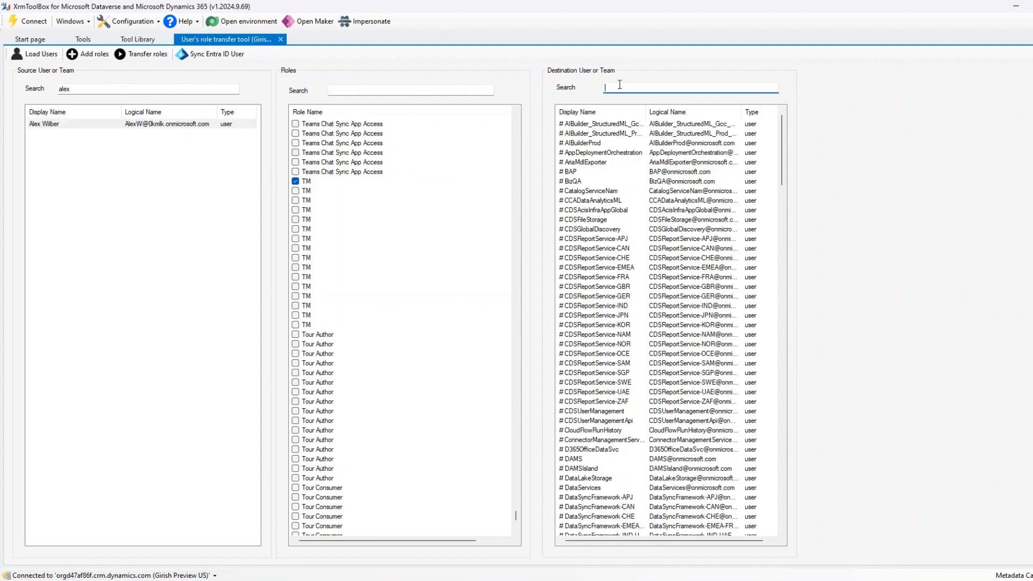
text(diego)
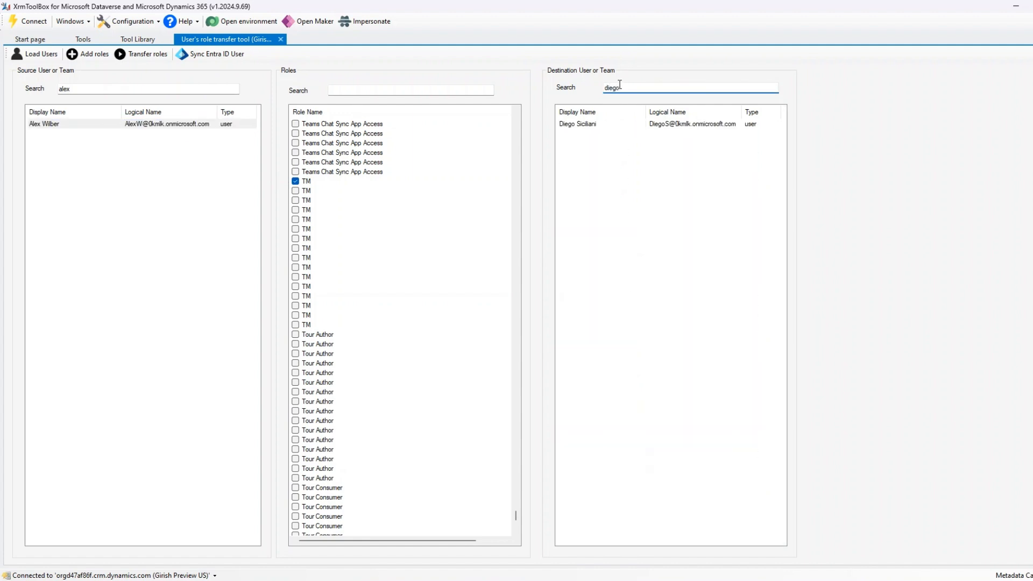
click(585, 125)
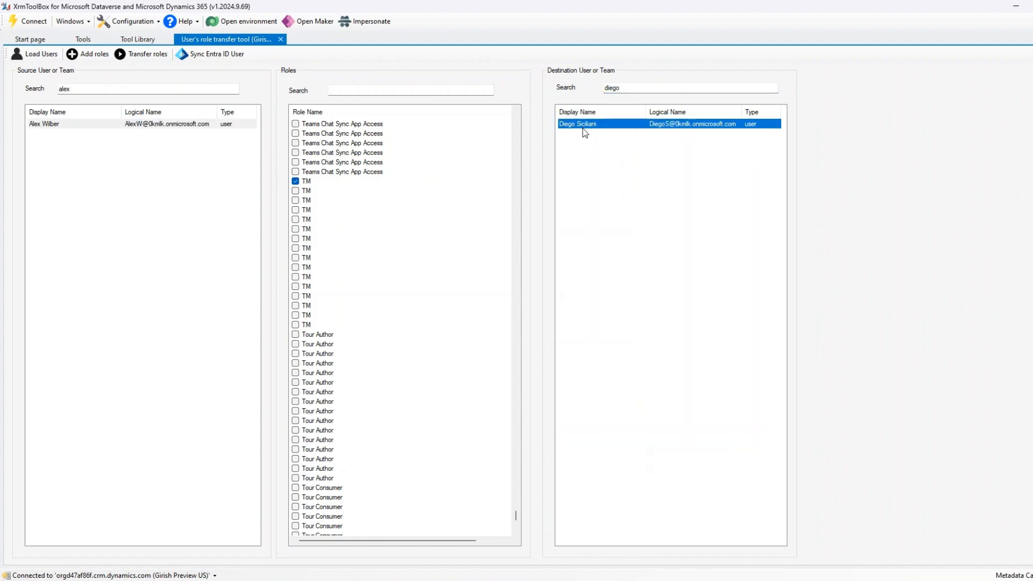
- Add the second listed user's ticked roles to the third listed user and dismiss the confirmation
click(120, 125)
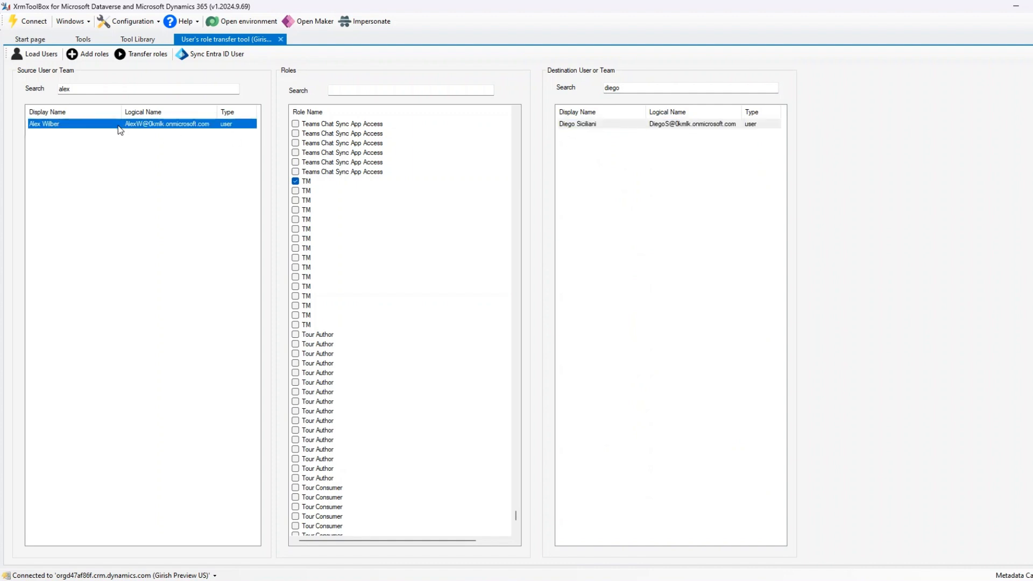
click(100, 56)
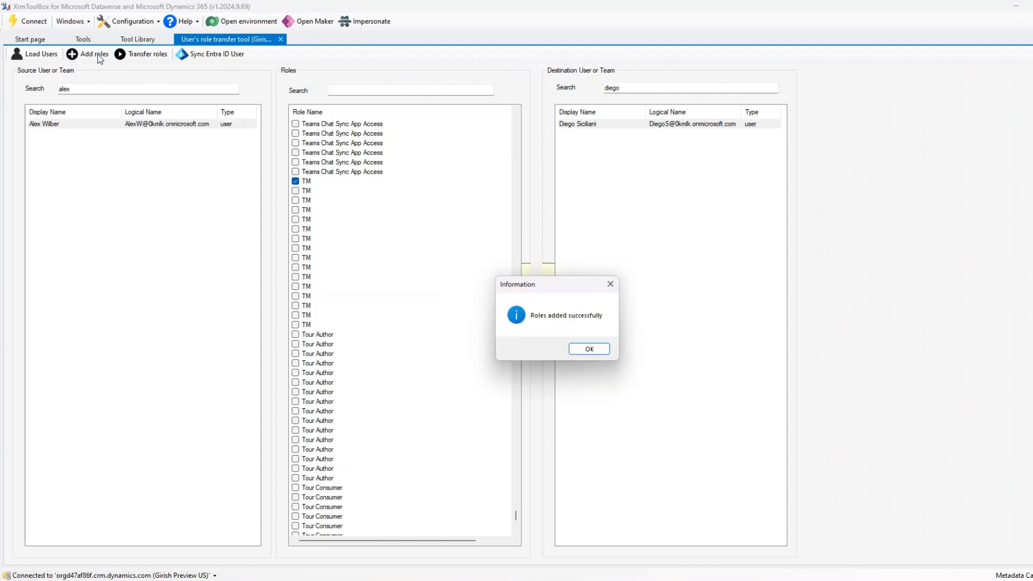
click(588, 349)
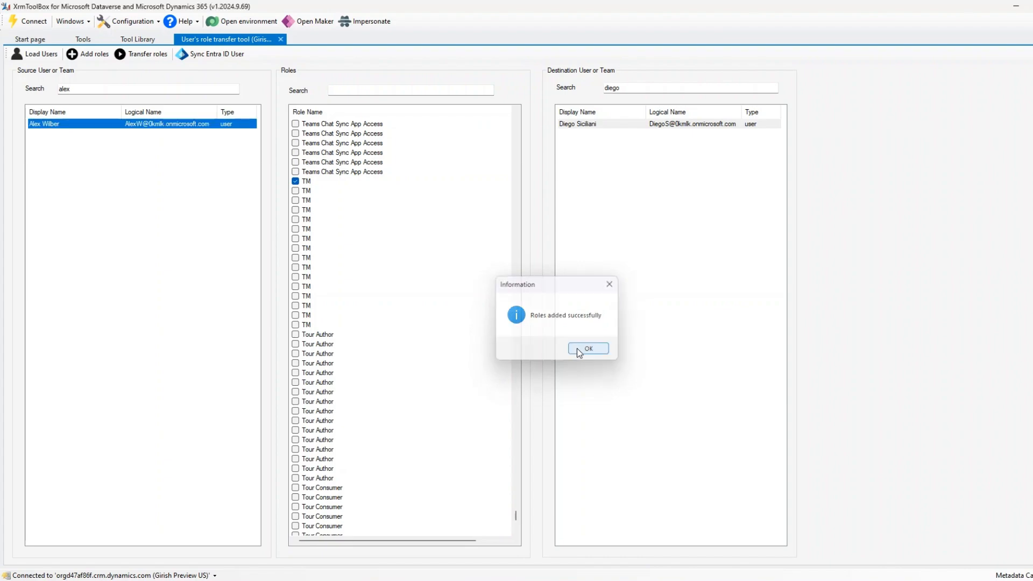
- Switch to the Power Platform admin center, review the third listed user's security roles and close them without saving
click(540, 579)
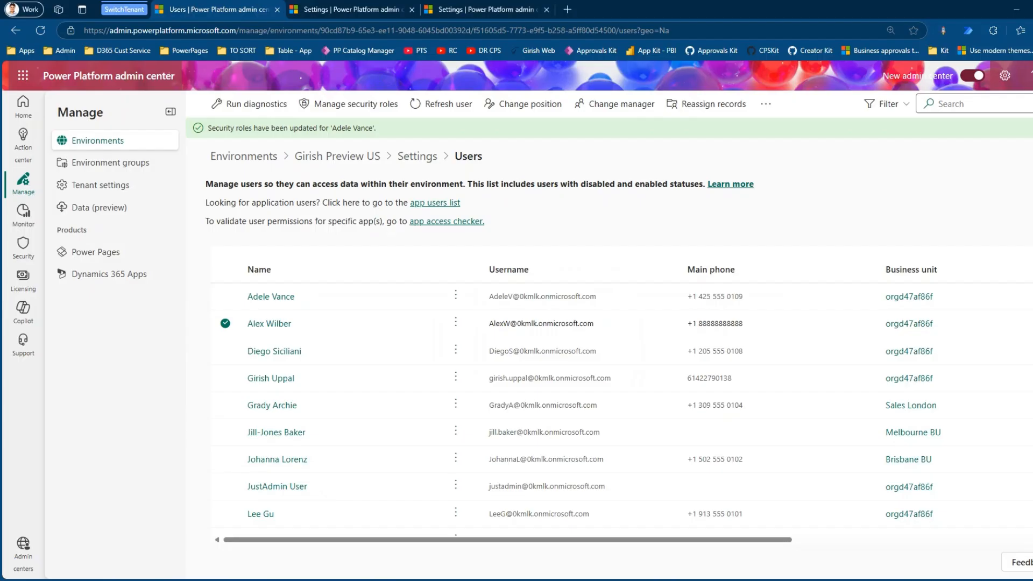
click(456, 353)
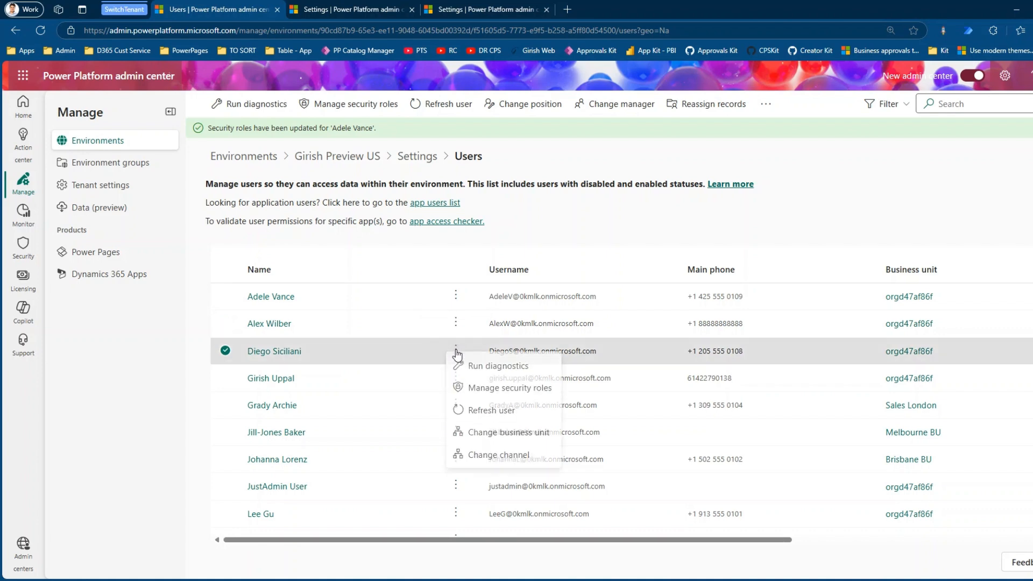
click(489, 392)
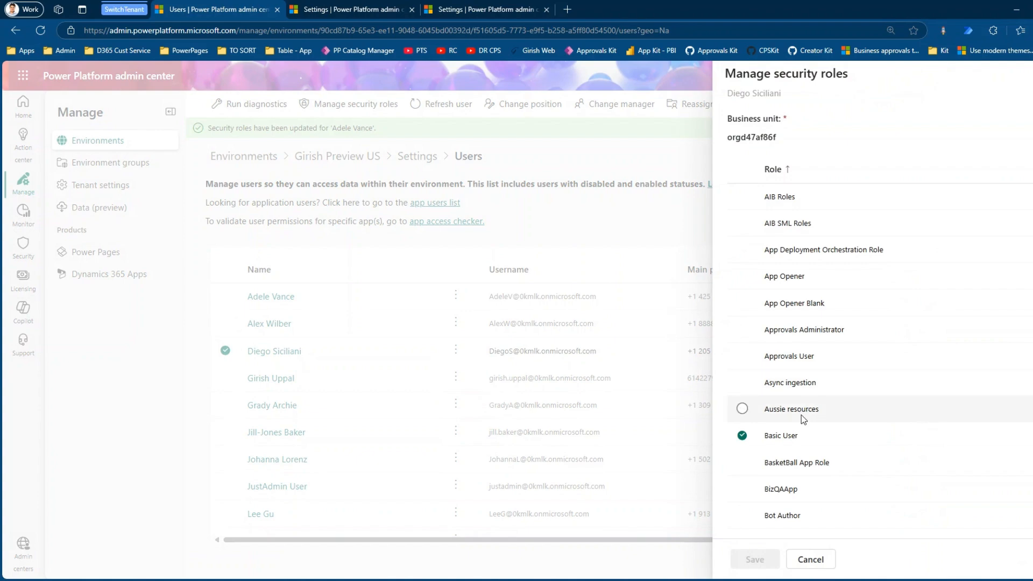
scroll(1025, 258, down, 5)
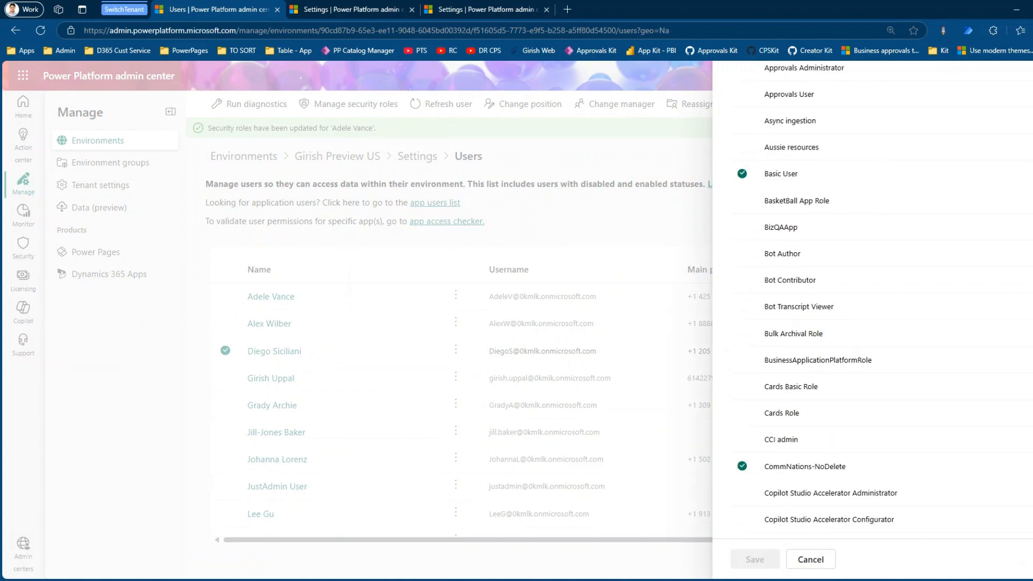
scroll(883, 301, down, 20)
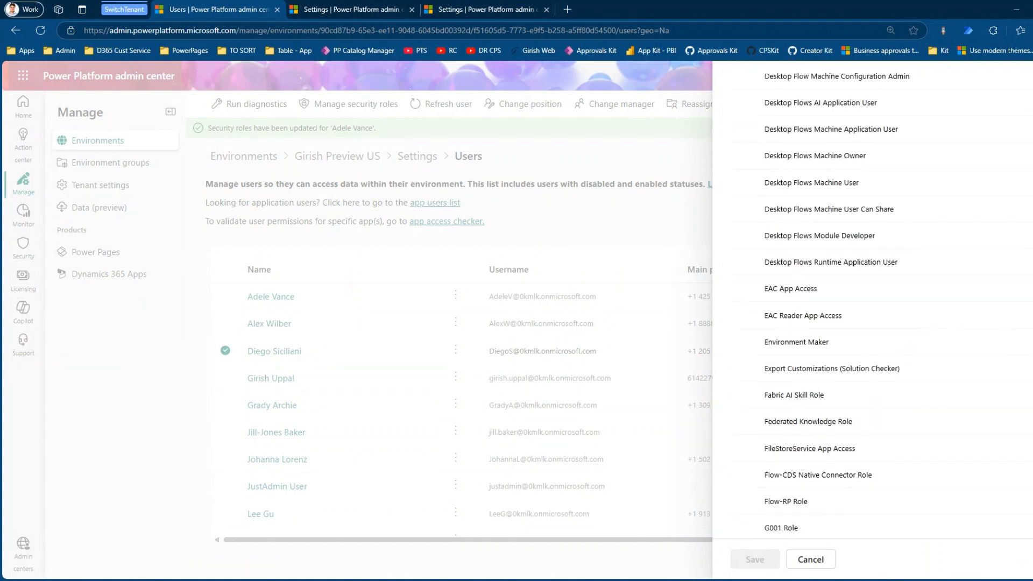
scroll(882, 301, down, 20)
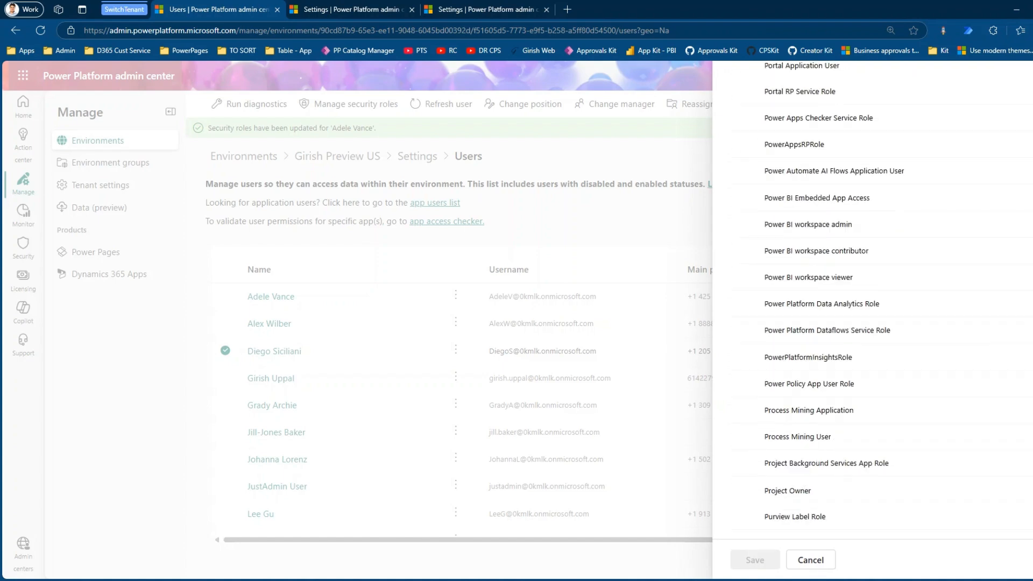
scroll(882, 301, down, 6)
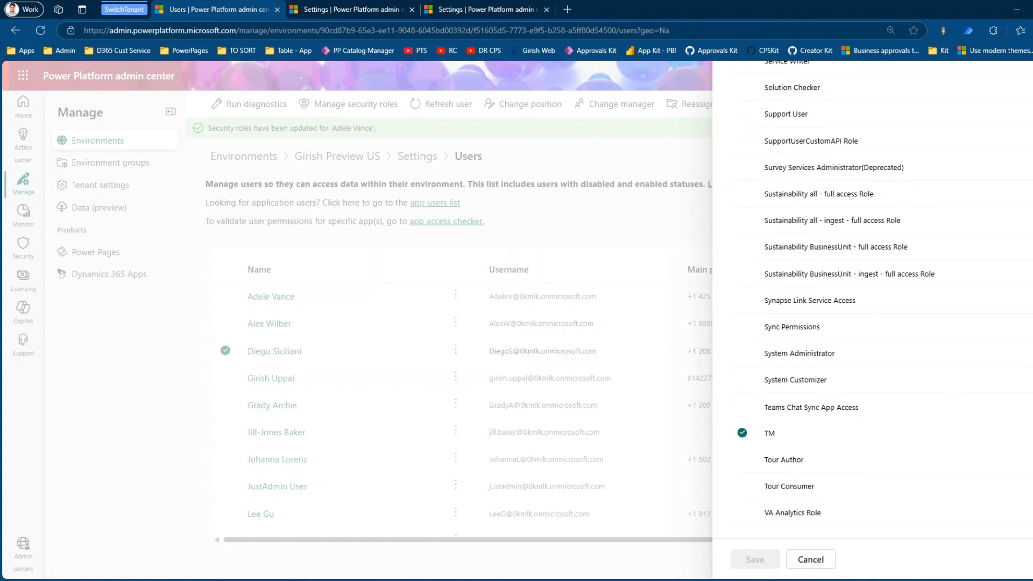
click(810, 559)
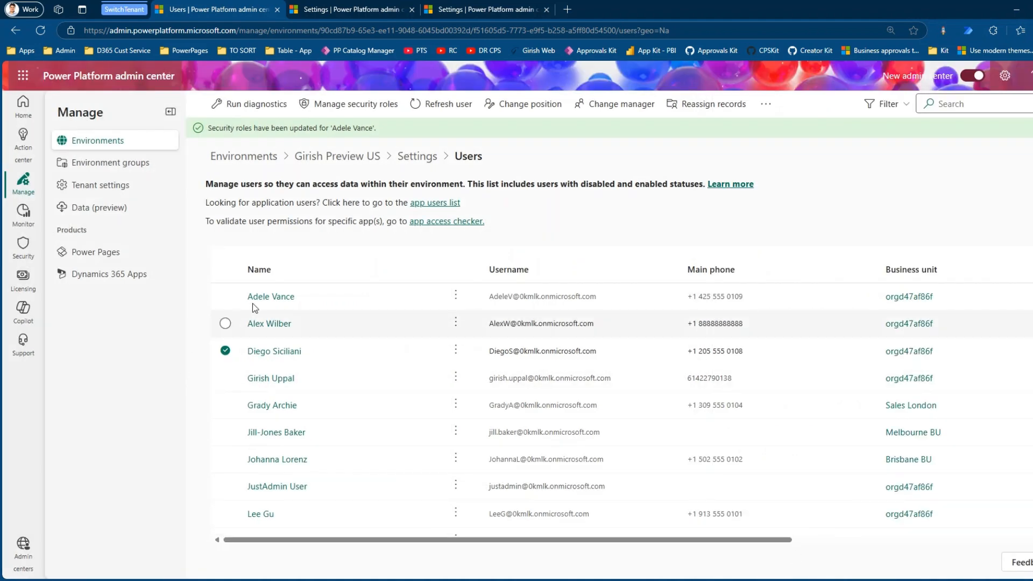
- Review the first listed user's security role assignments and close them without saving
click(456, 295)
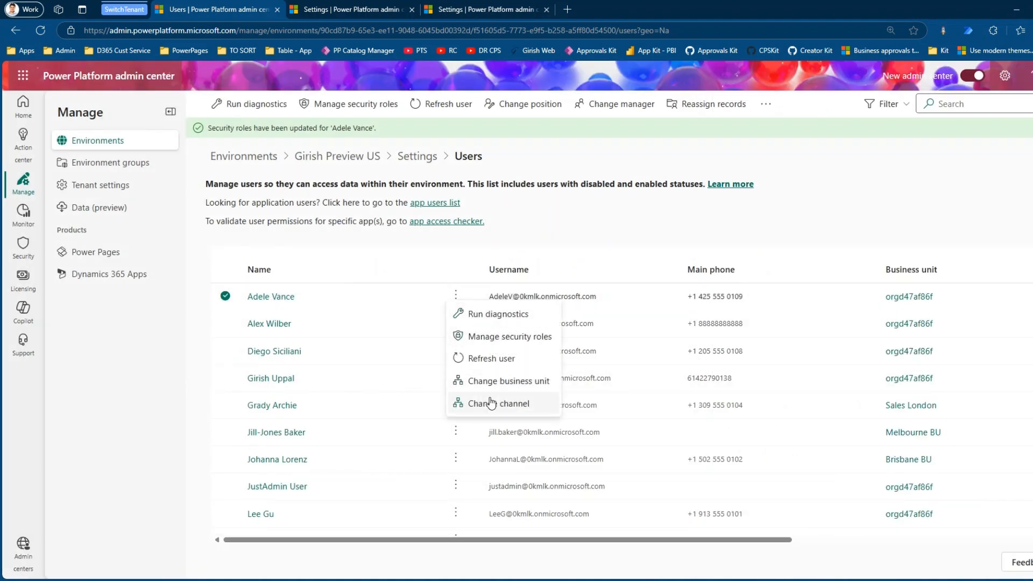
click(500, 337)
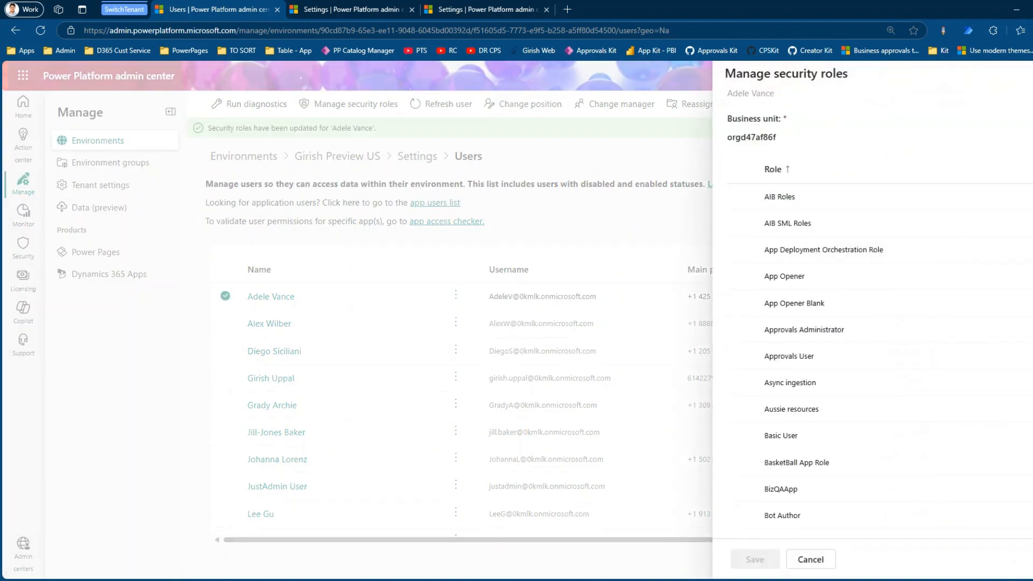
scroll(872, 301, down, 20)
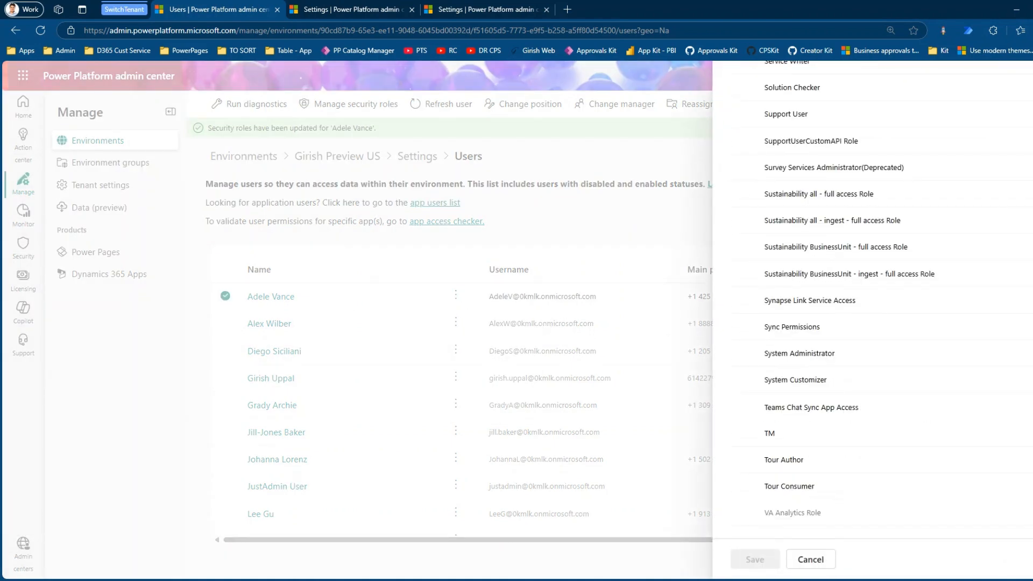
scroll(872, 301, up, 3)
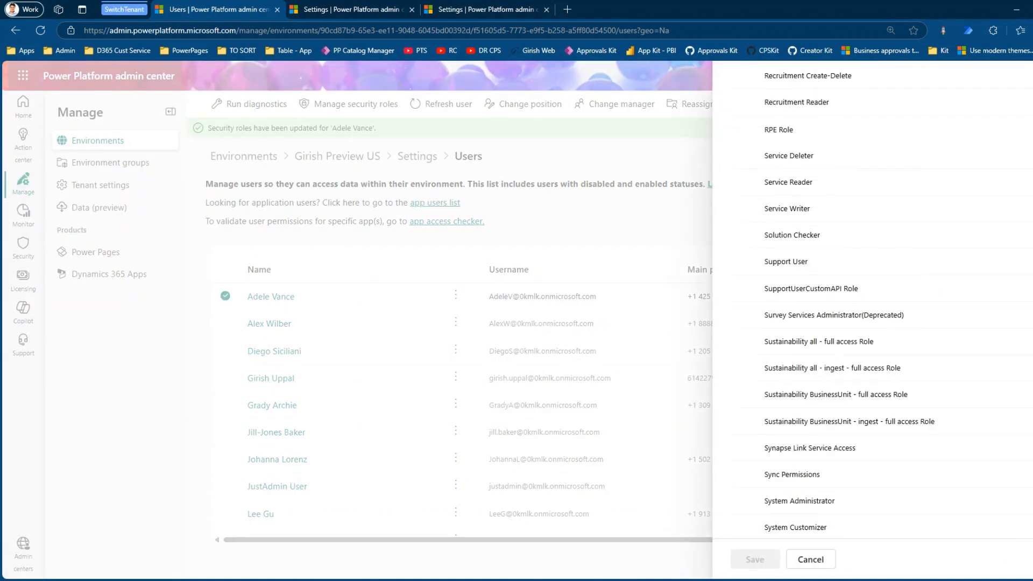
click(809, 560)
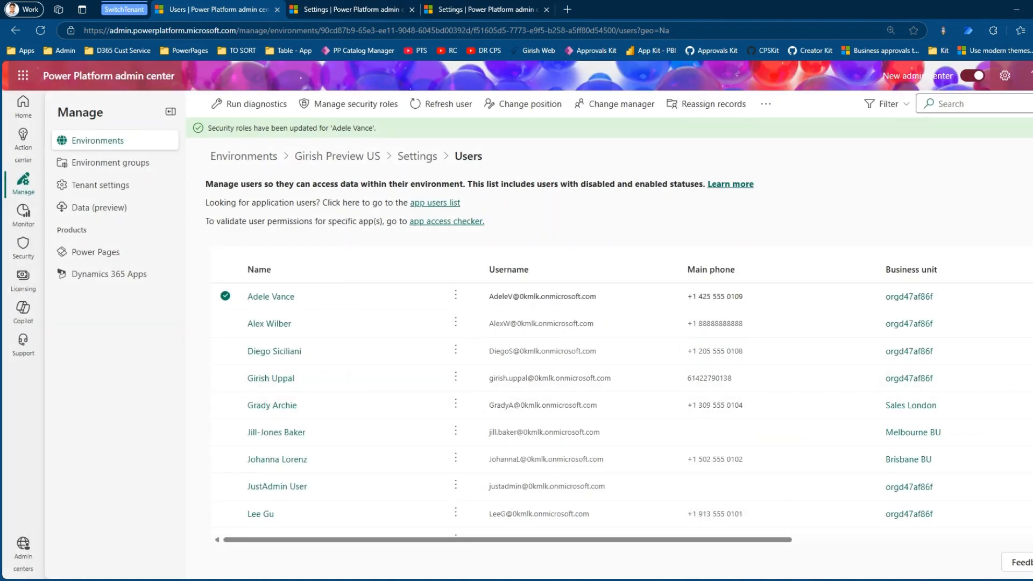
- Switch back to XrmToolBox, search the destination list for the first listed user's first name and select that user
mouse_move(565, 580)
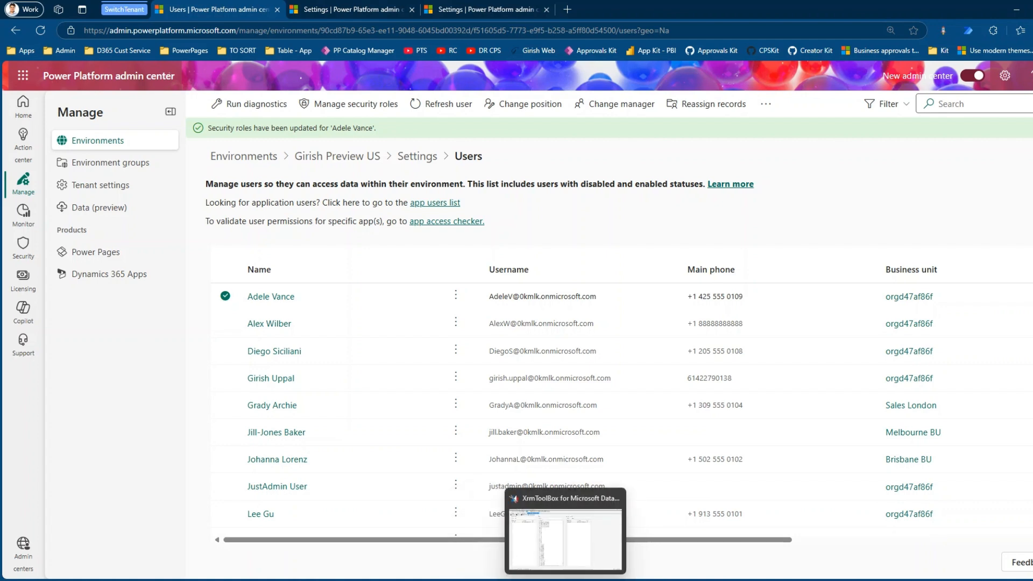
click(565, 580)
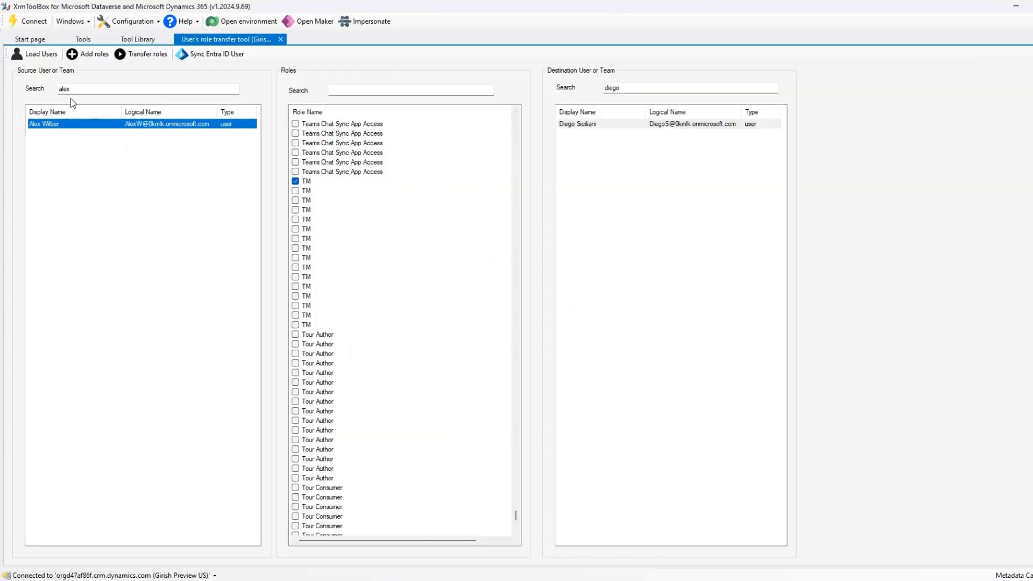
drag(73, 89, 34, 82)
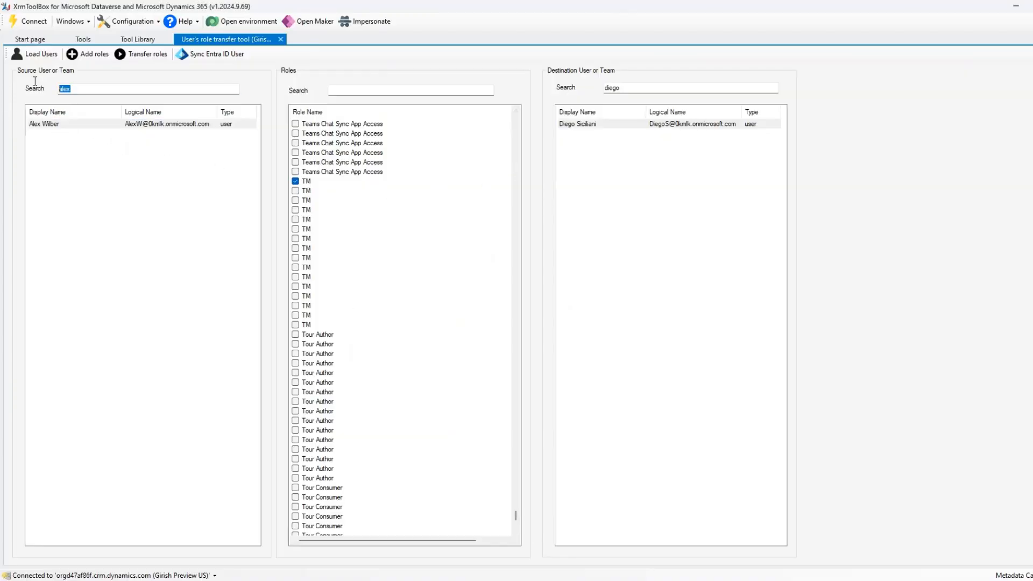
click(70, 124)
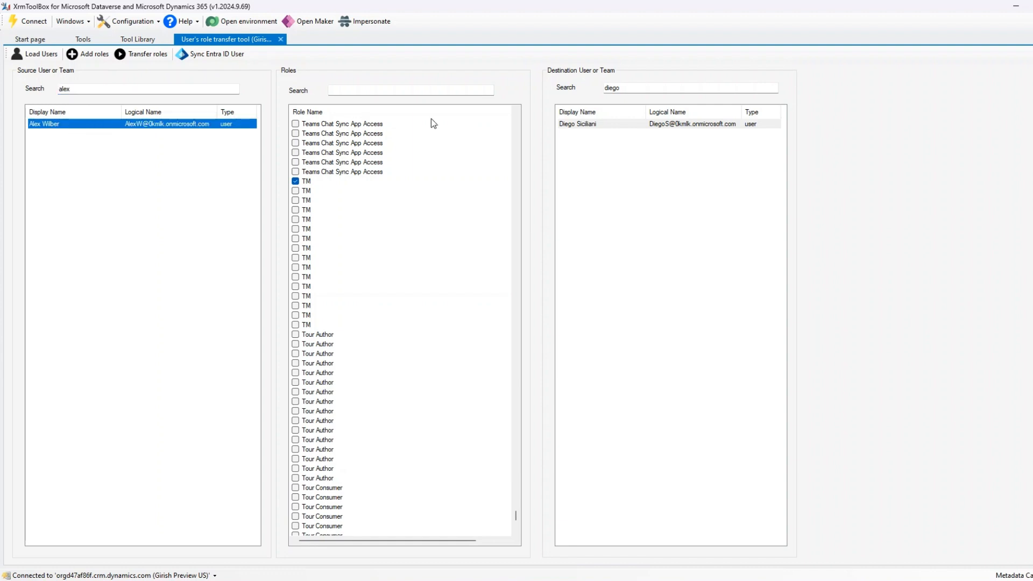
drag(628, 92, 577, 85)
text(adele)
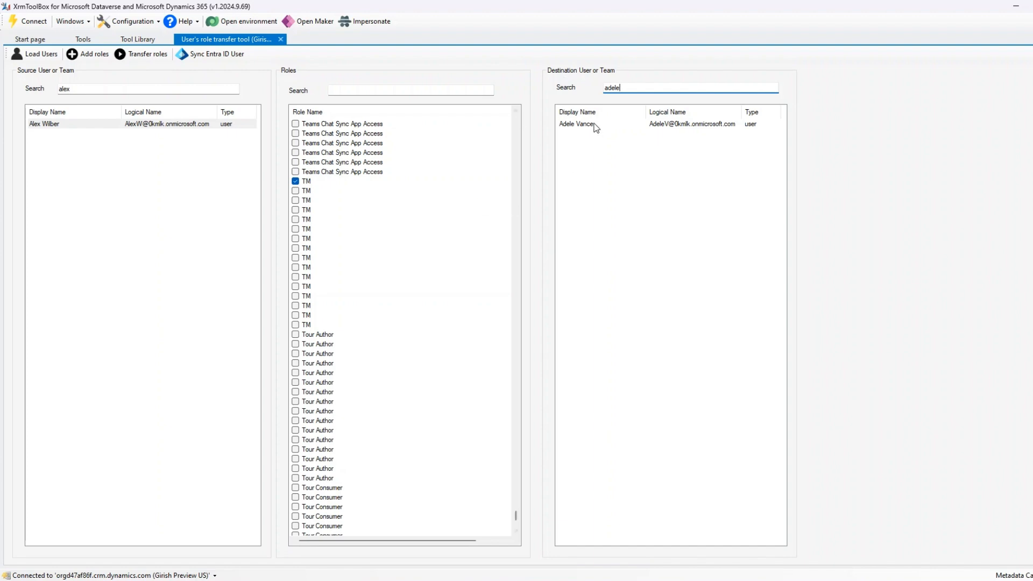
click(595, 125)
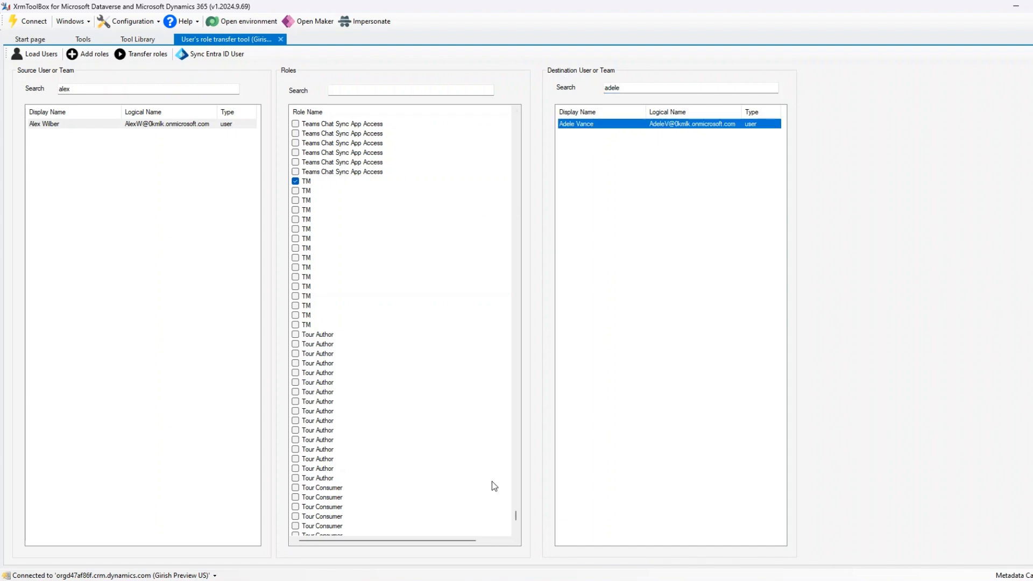
- Untick Basic User, Recruitment Create-Delete, TM and any other preselected roles in the role list, keeping only Hospital Role ticked
drag(518, 514, 525, 153)
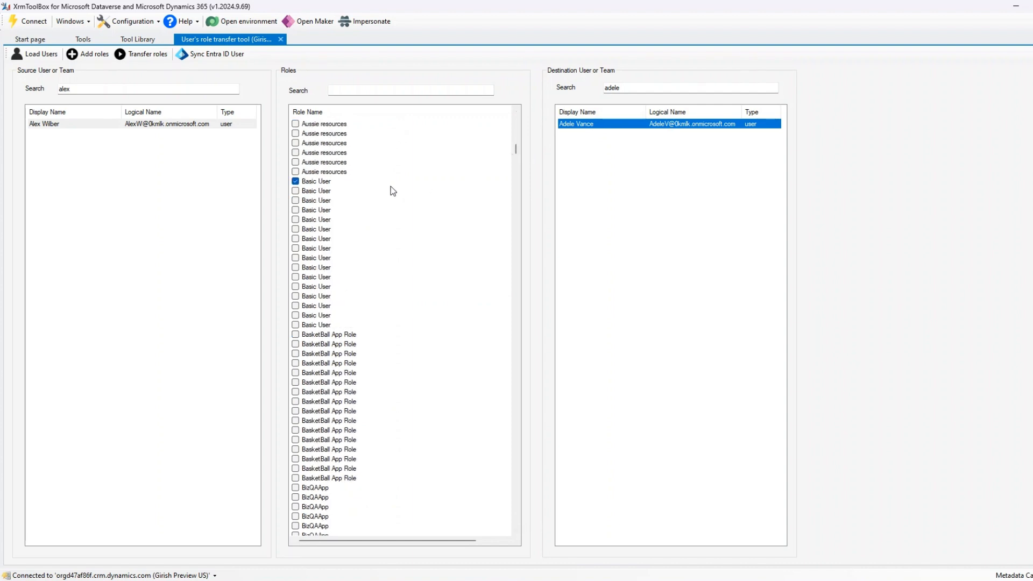
click(295, 182)
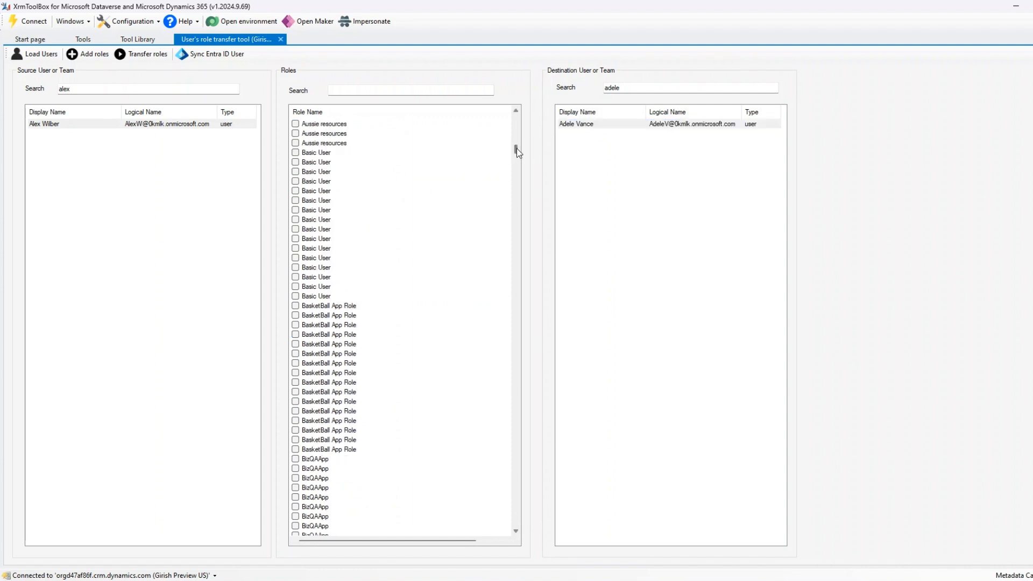
drag(517, 148, 556, 456)
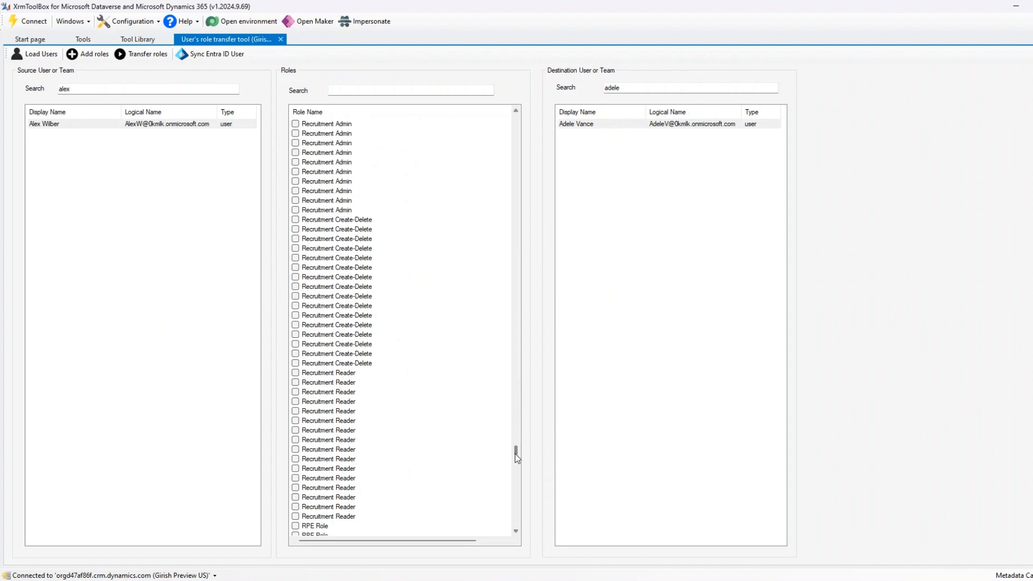
drag(517, 456, 525, 517)
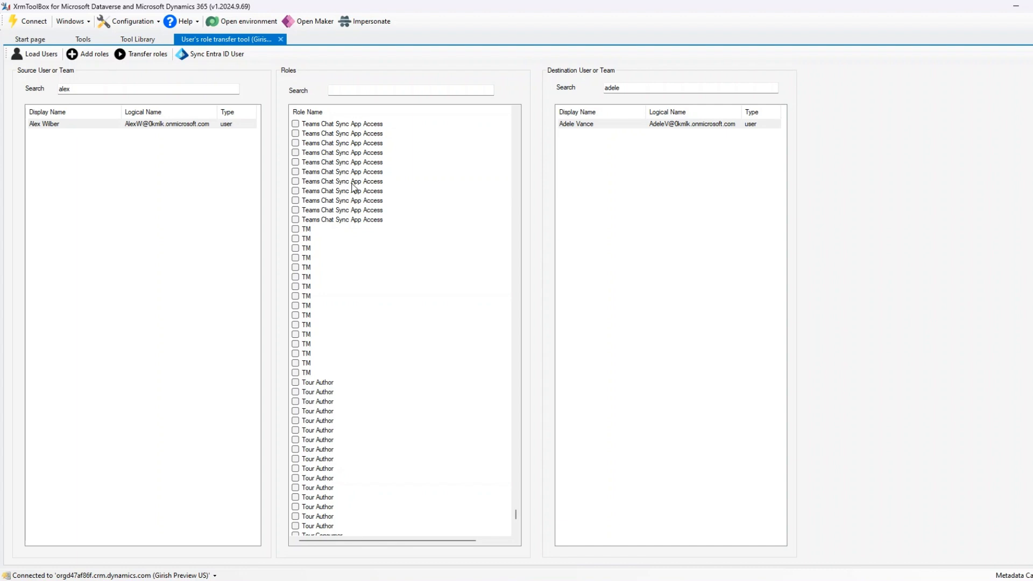
- Select the source and destination users, check the ticked Hospital Role, add it to the destination user and dismiss the confirmation
click(132, 123)
click(637, 123)
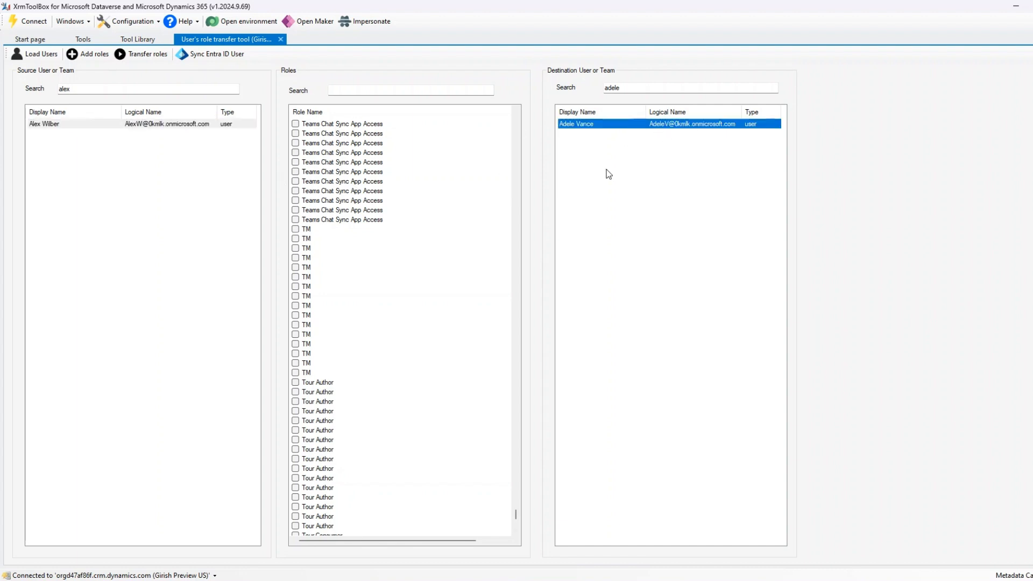
drag(515, 518, 517, 337)
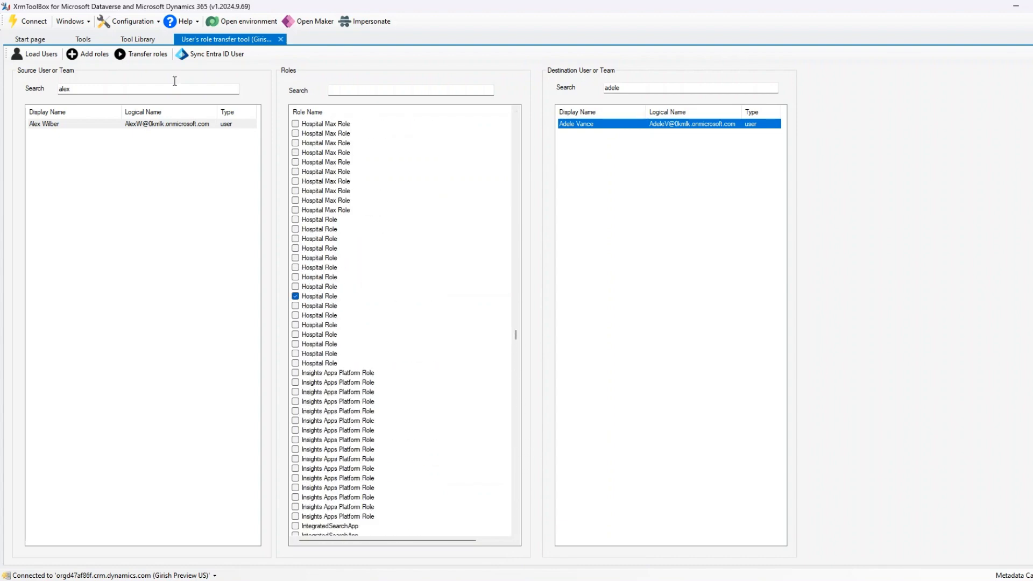
click(87, 55)
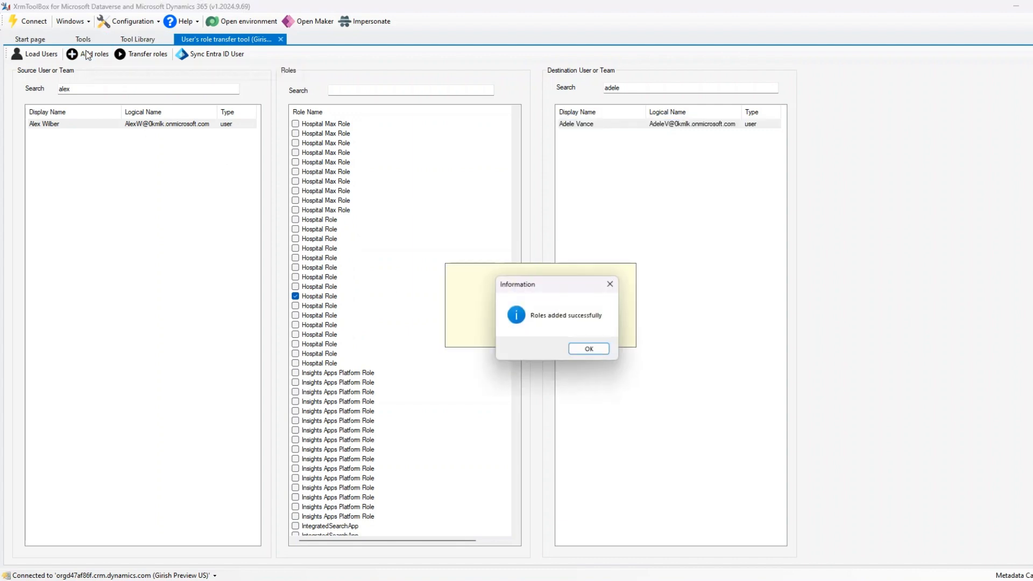
click(588, 349)
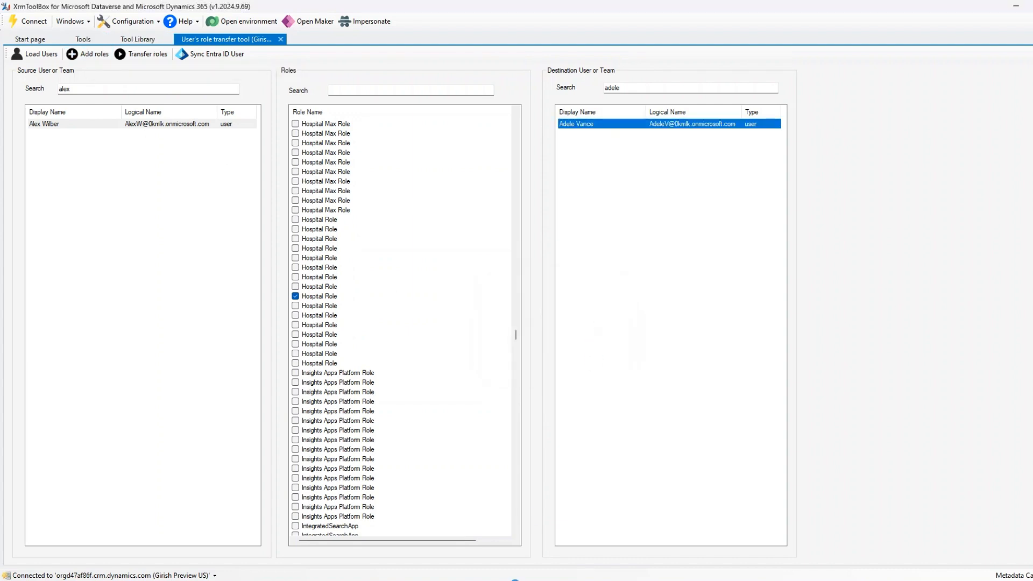
- Switch to the Power Platform admin center, review the first listed user's security roles for the added role and close them without saving
click(535, 511)
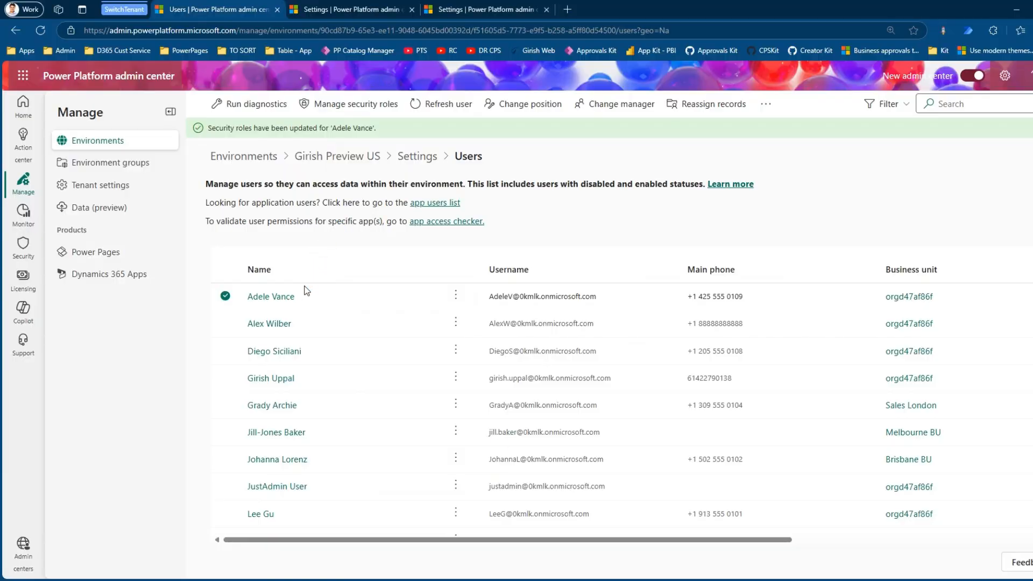
click(458, 301)
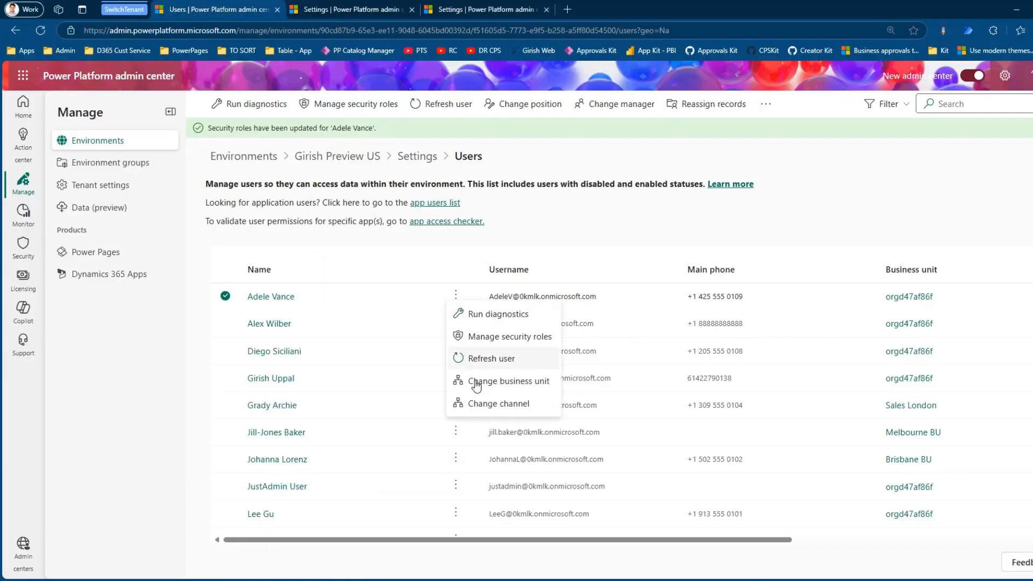
click(480, 339)
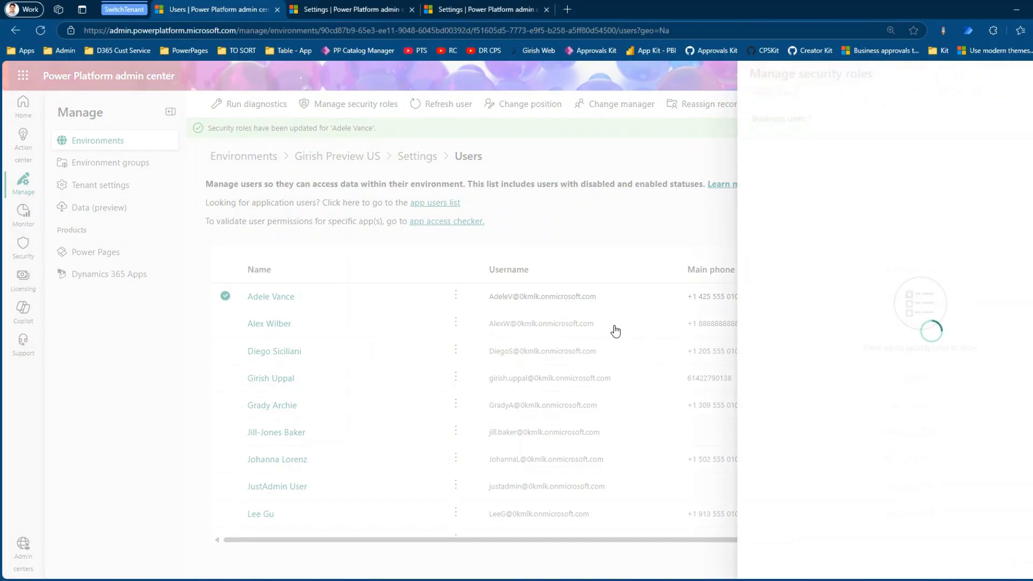
scroll(872, 301, down, 20)
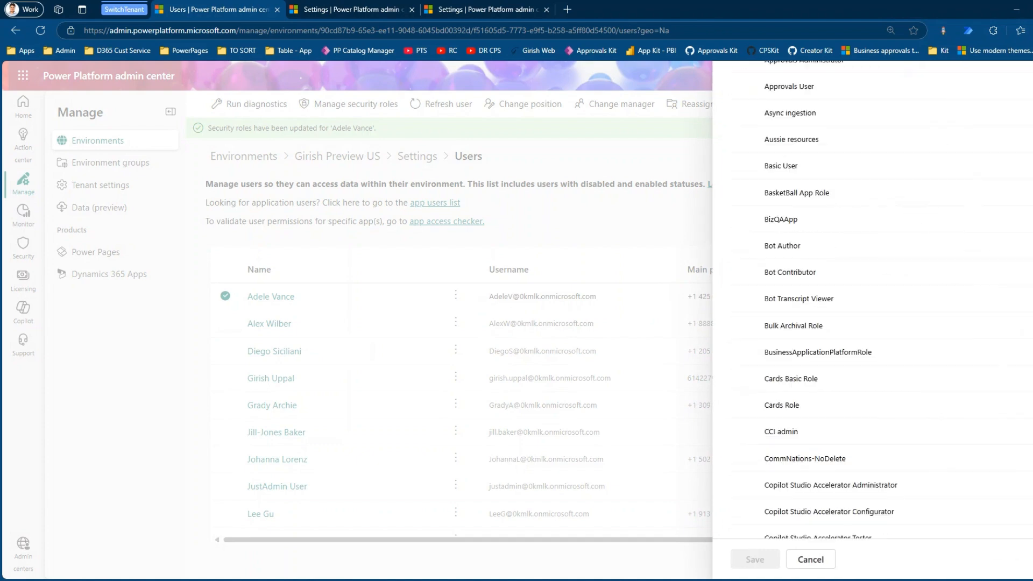
scroll(872, 301, down, 20)
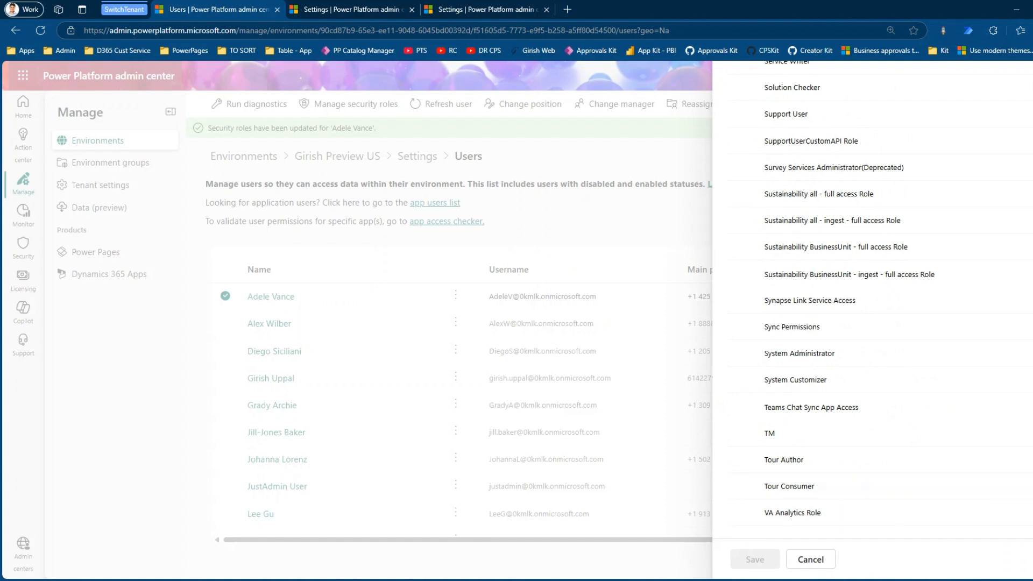
scroll(872, 301, up, 20)
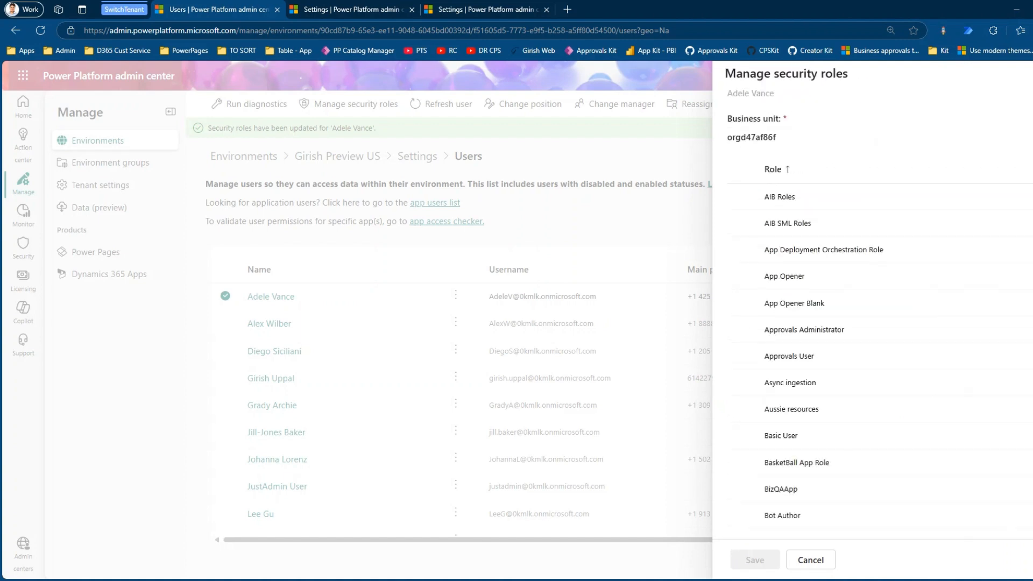
click(811, 561)
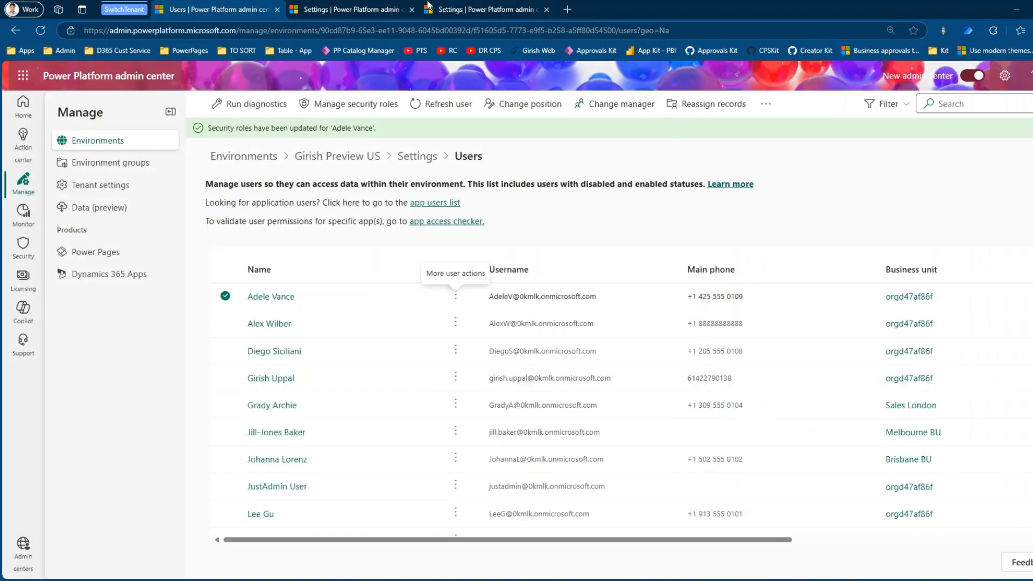
- Open the environment's Teams list from its Users + permissions settings and filter it to Microsoft Entra ID Security Group teams
click(372, 10)
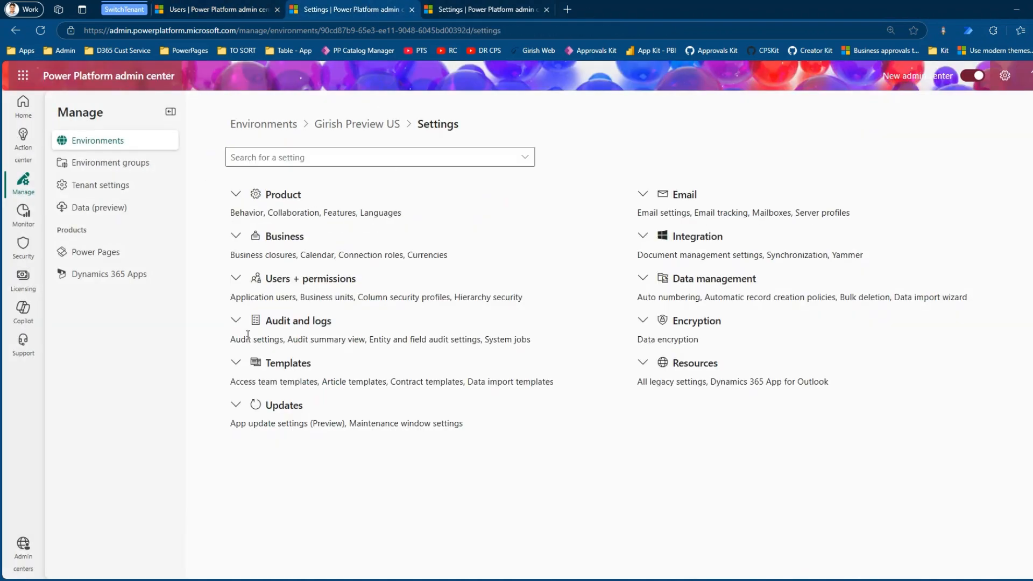
click(236, 321)
click(236, 279)
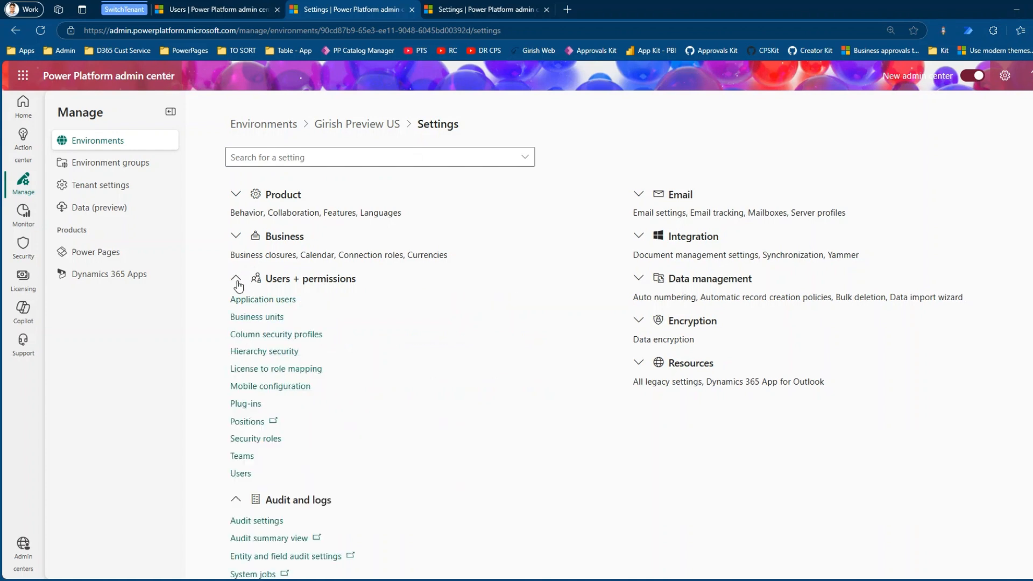
click(242, 457)
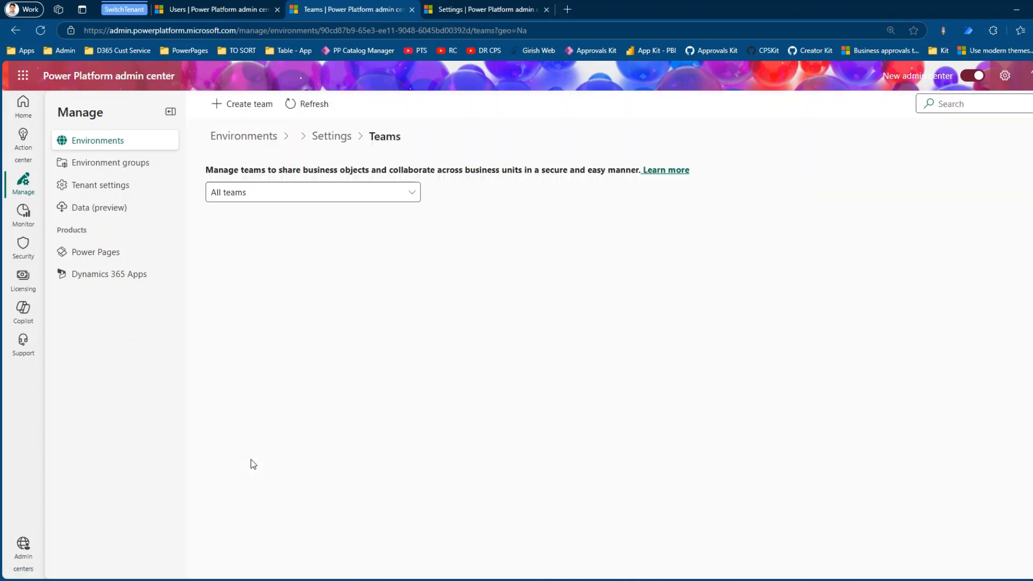
click(257, 200)
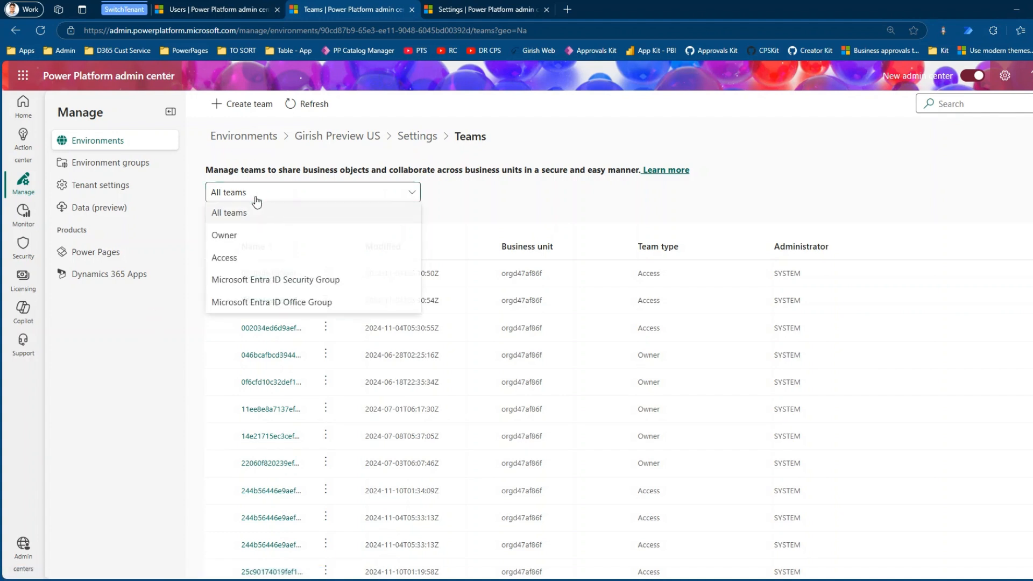
click(312, 281)
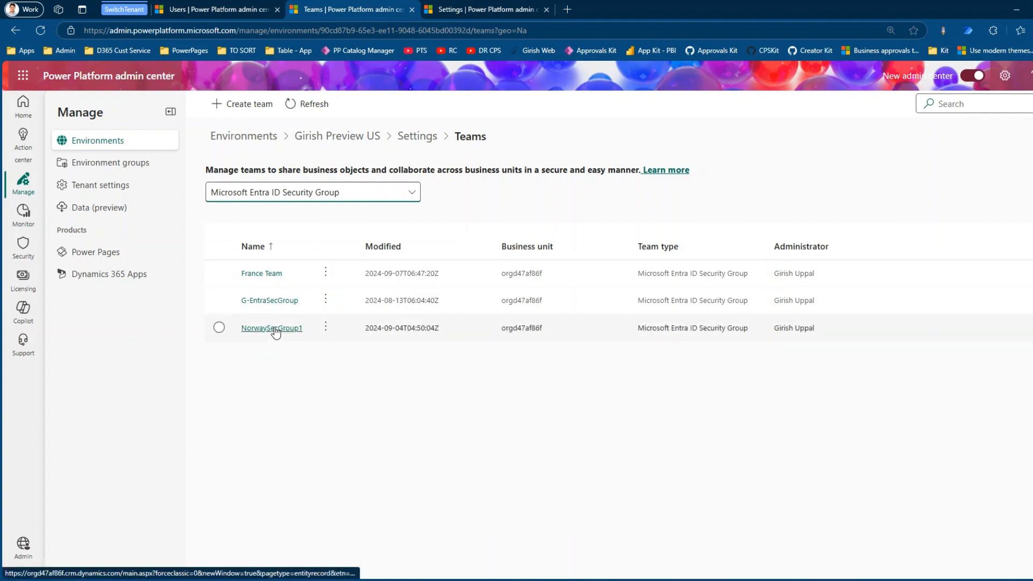
- Review the security roles assigned to the NorwaySecGroup1 team and close them without saving
click(325, 327)
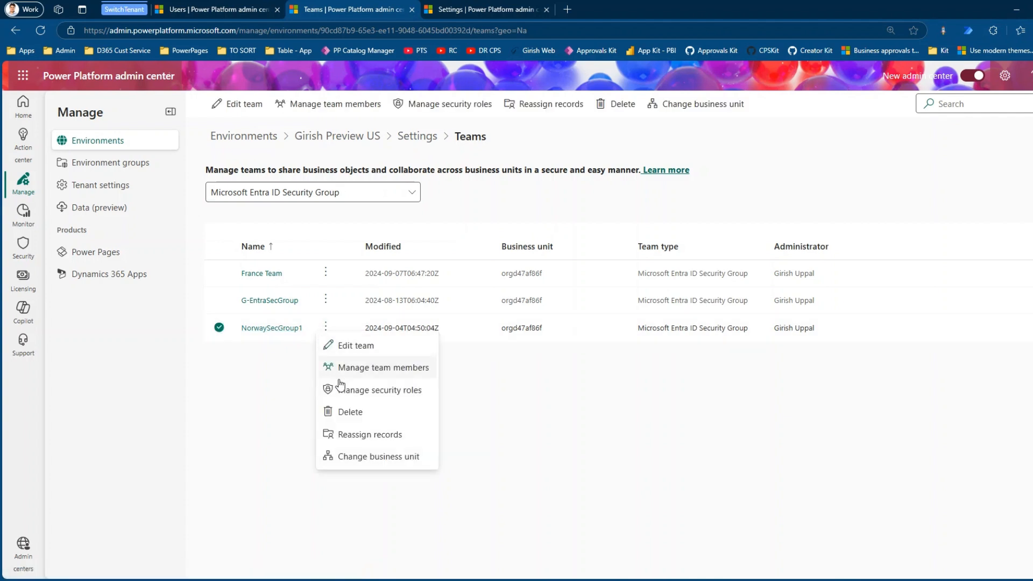
click(369, 391)
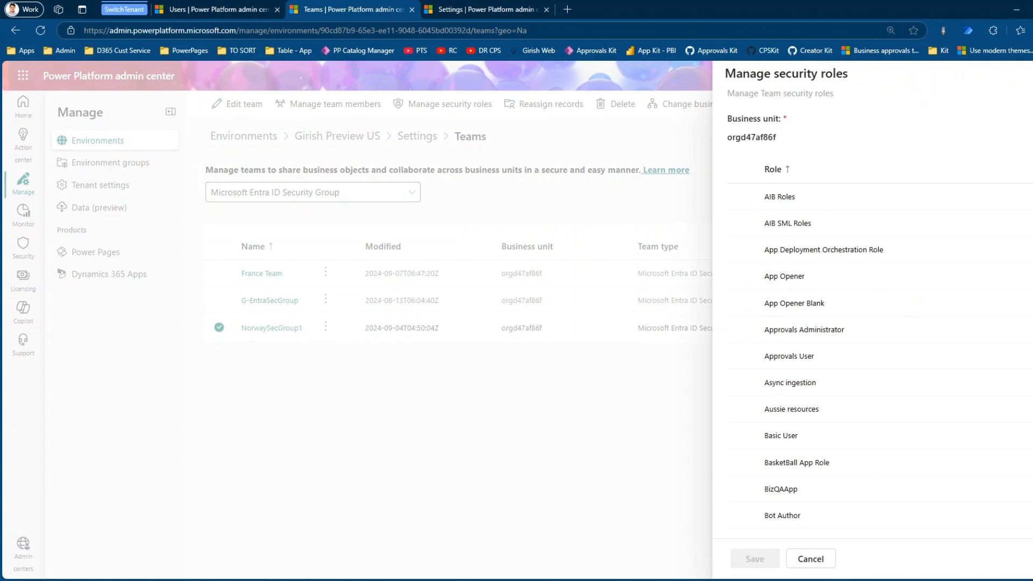
scroll(871, 301, down, 20)
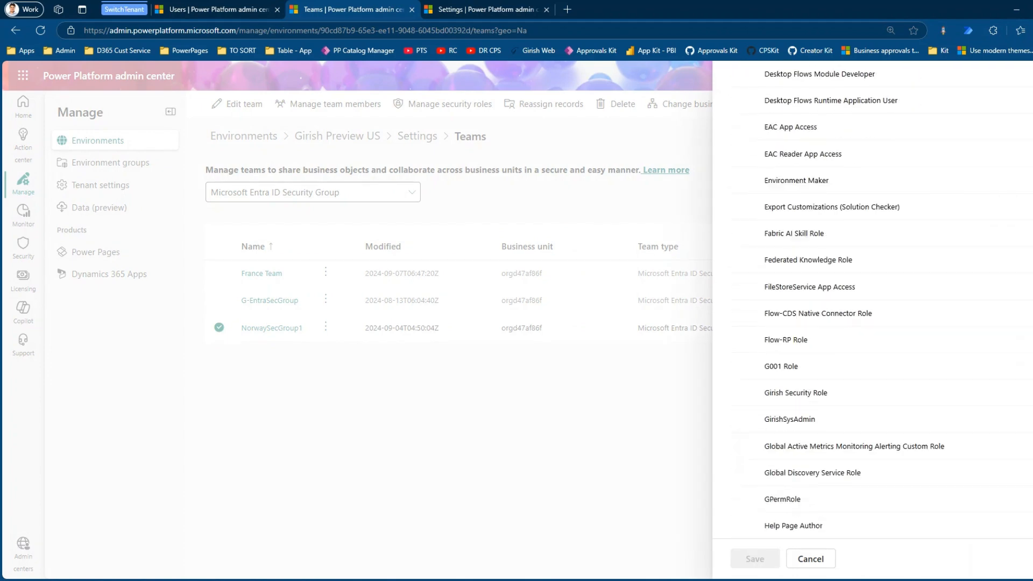
scroll(872, 301, down, 15)
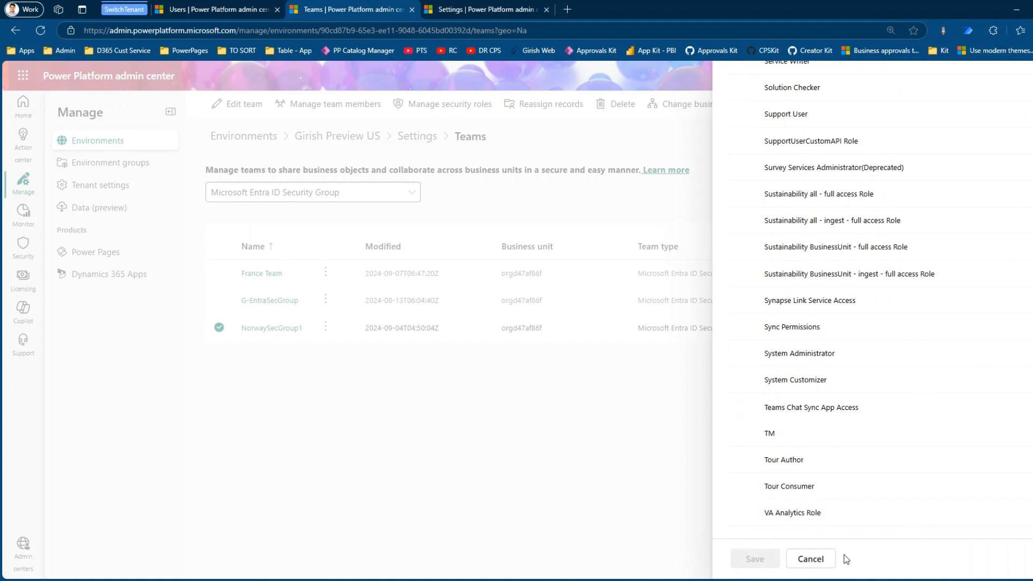
click(810, 559)
- Switch back to XrmToolBox, search the source list for the source user's first name, select that user and look through the role list
click(565, 580)
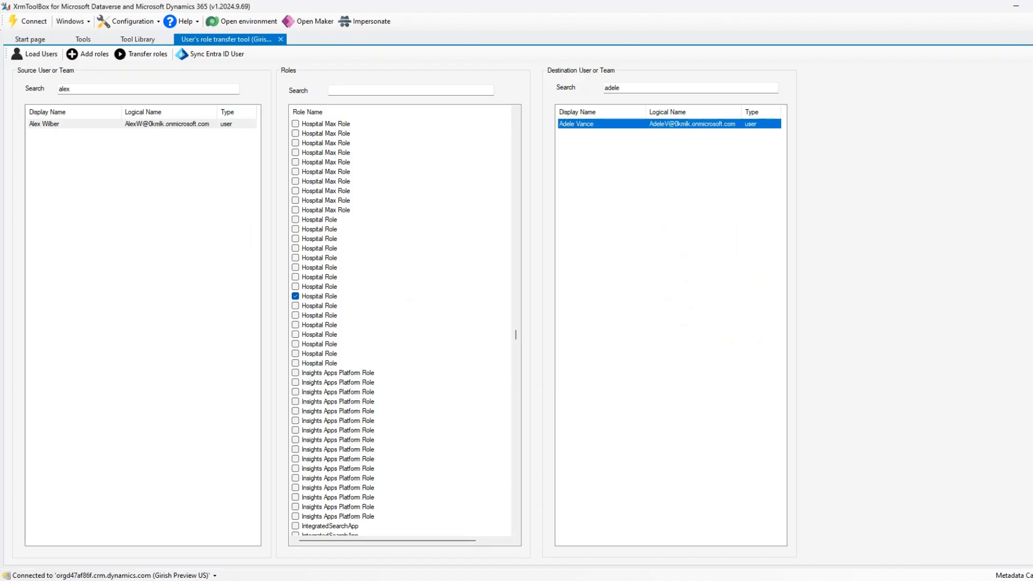
double_click(80, 89)
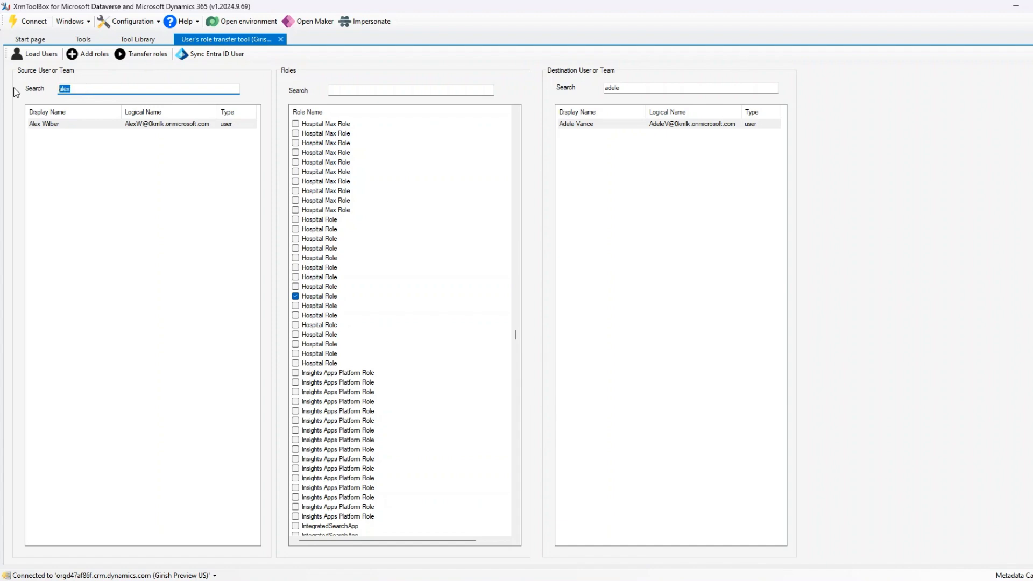
text(alex)
click(72, 123)
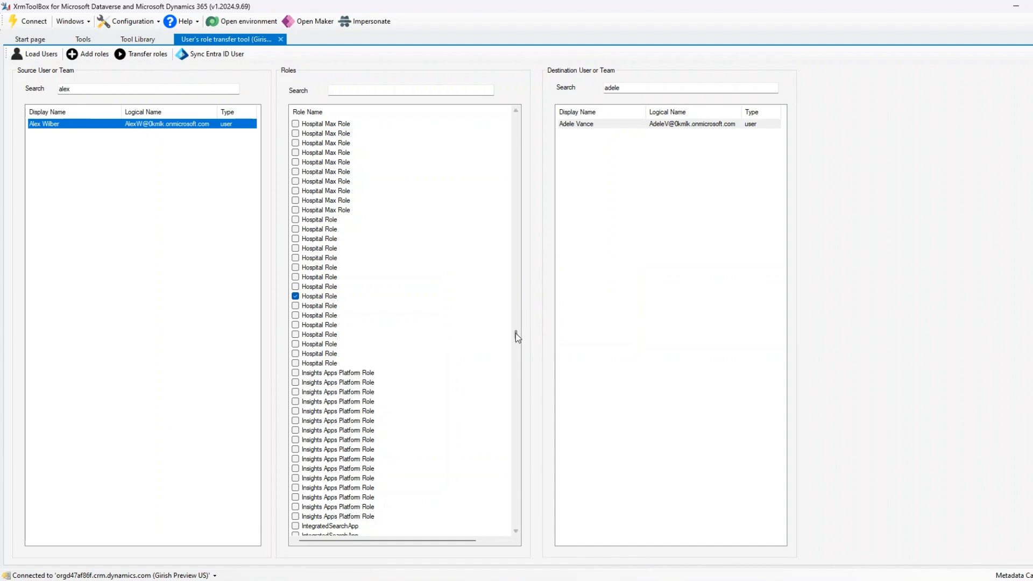
drag(516, 334, 535, 540)
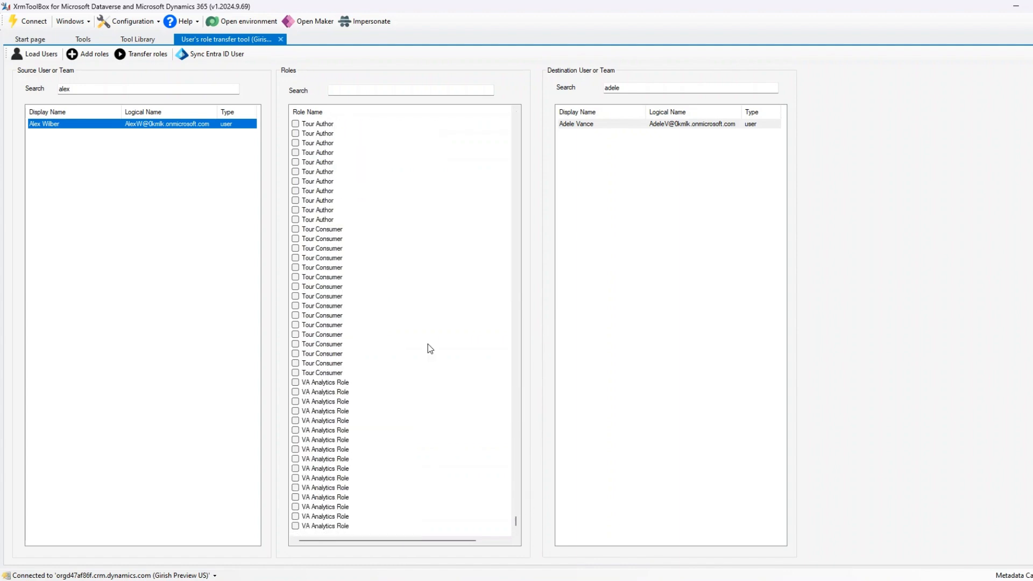
- Search the destination list for "norwa", select the NorwaySecGroup1 team, transfer the source user's roles to it and dismiss the confirmation
drag(629, 90, 583, 89)
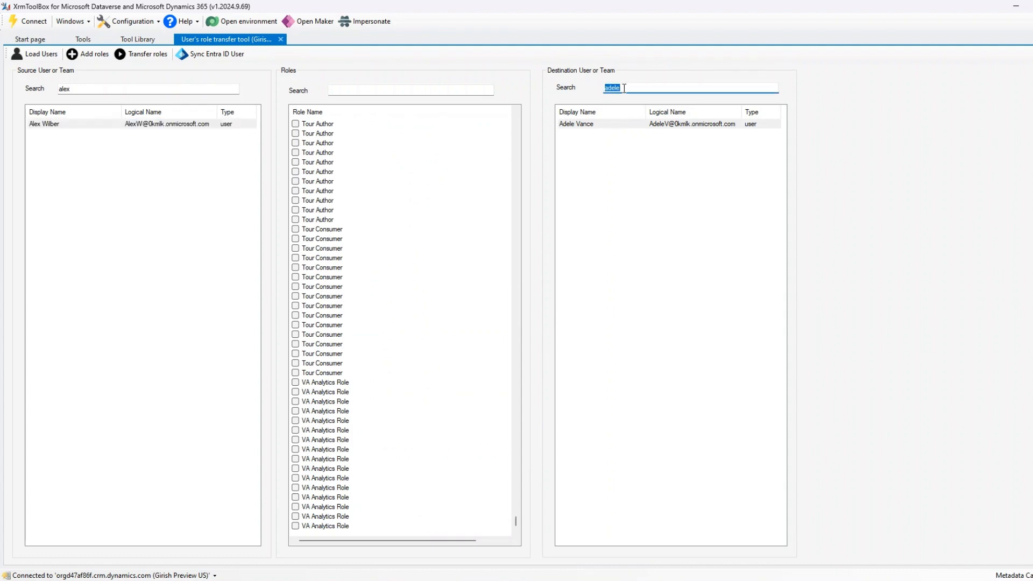
text(norwa)
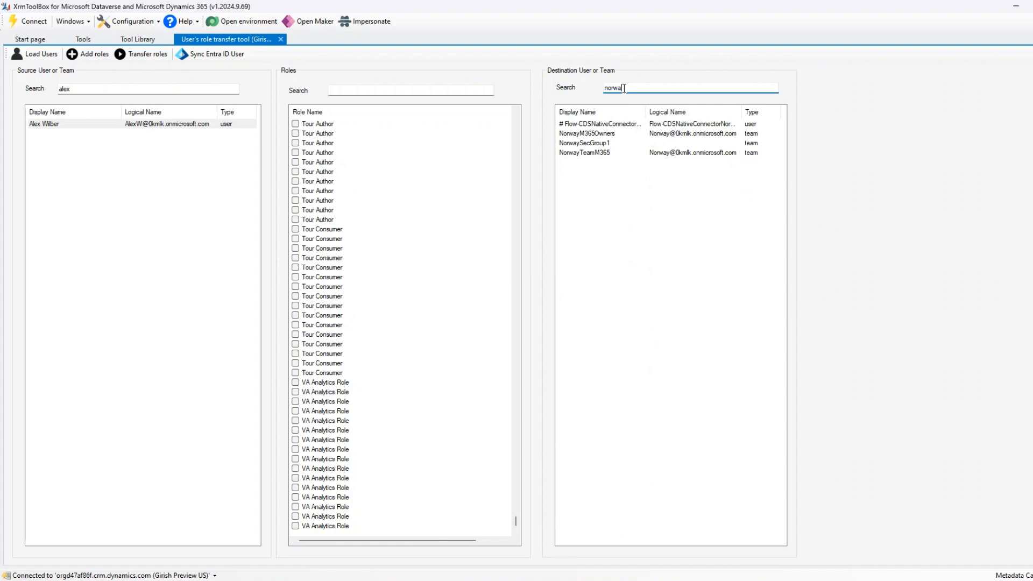
click(605, 143)
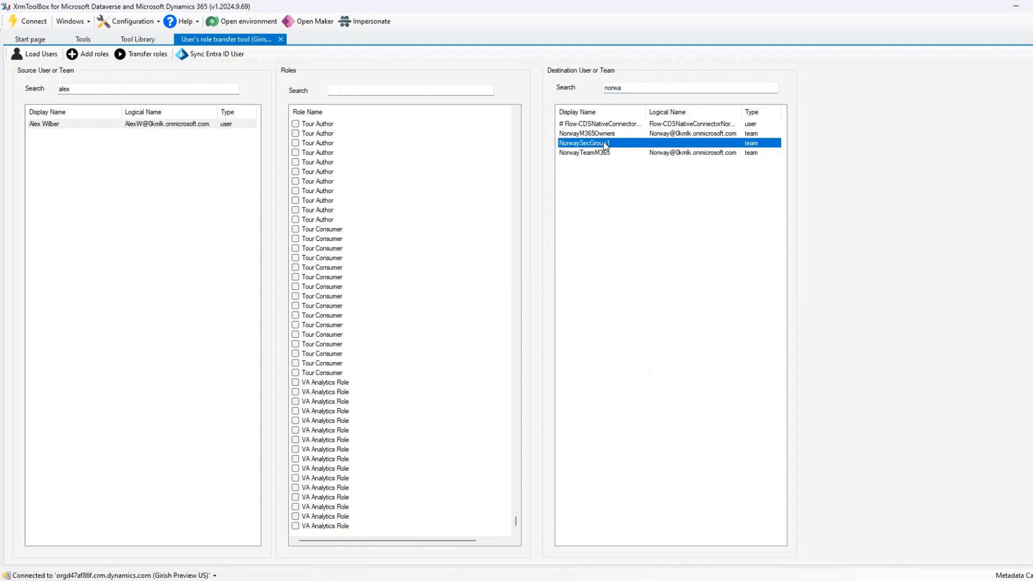
click(140, 55)
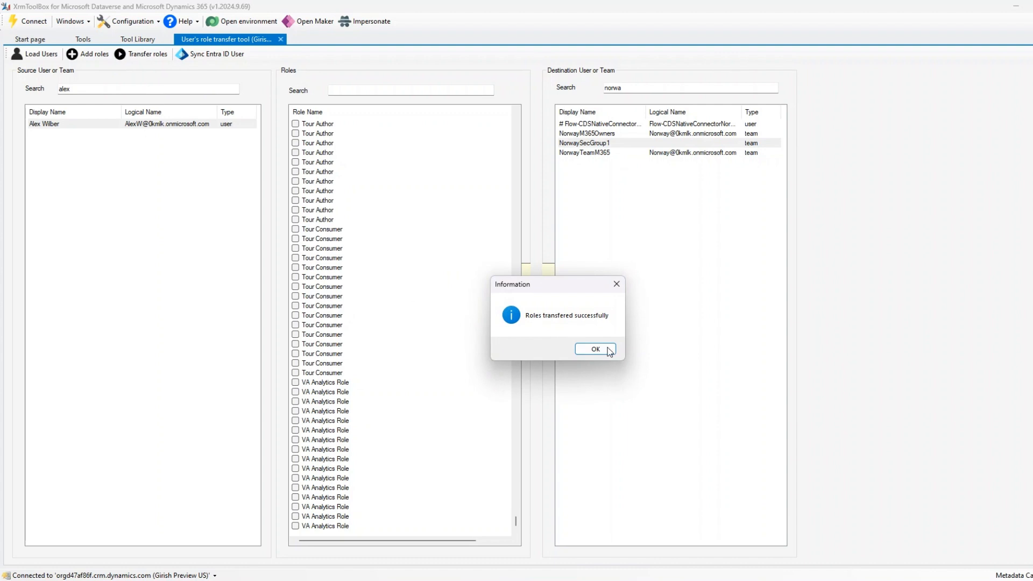
click(596, 349)
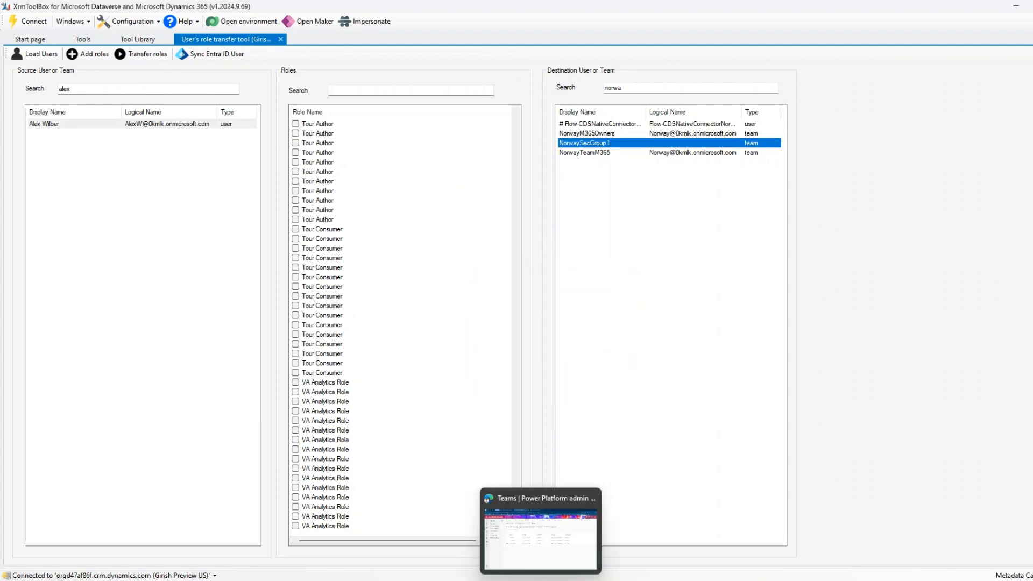
- Switch to the Power Platform admin center and check the NorwaySecGroup1 team's security roles for the transferred assignments
click(541, 580)
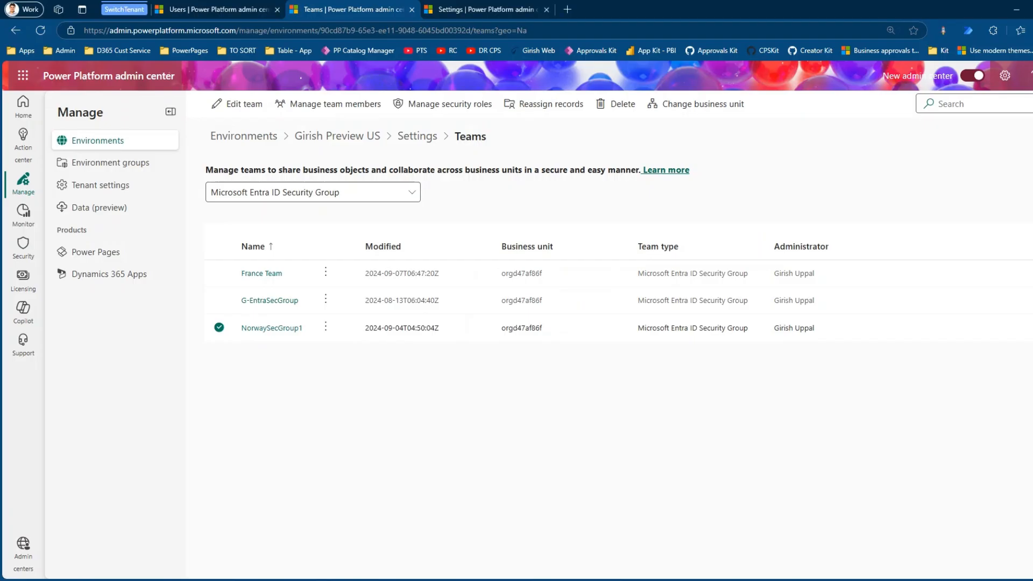
click(326, 327)
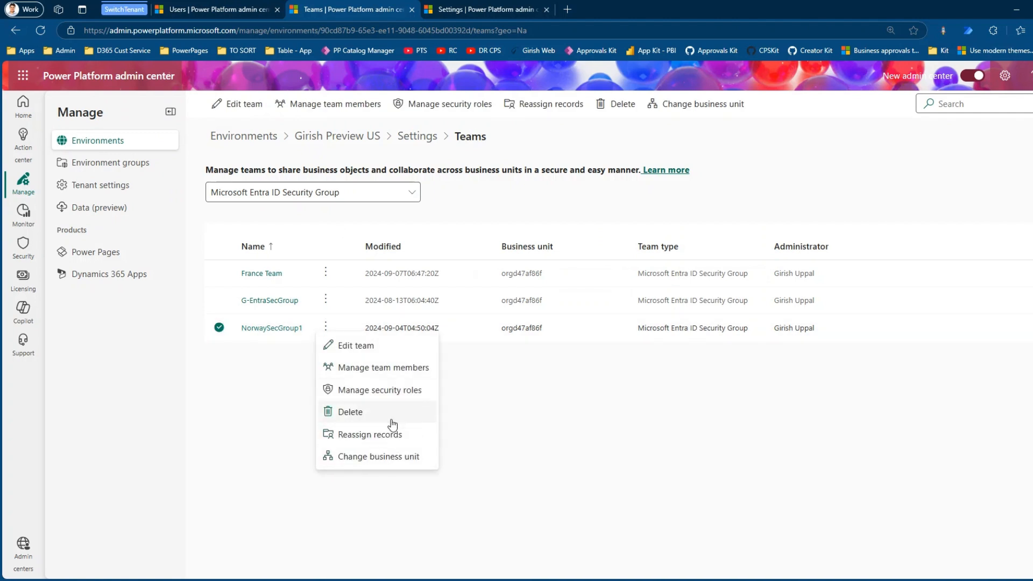
click(392, 395)
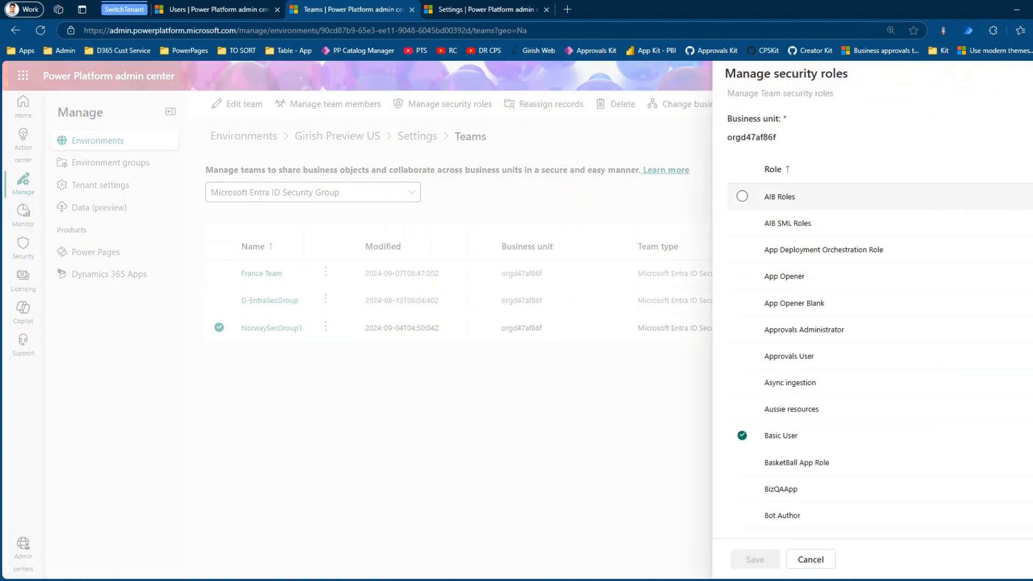
scroll(872, 301, down, 20)
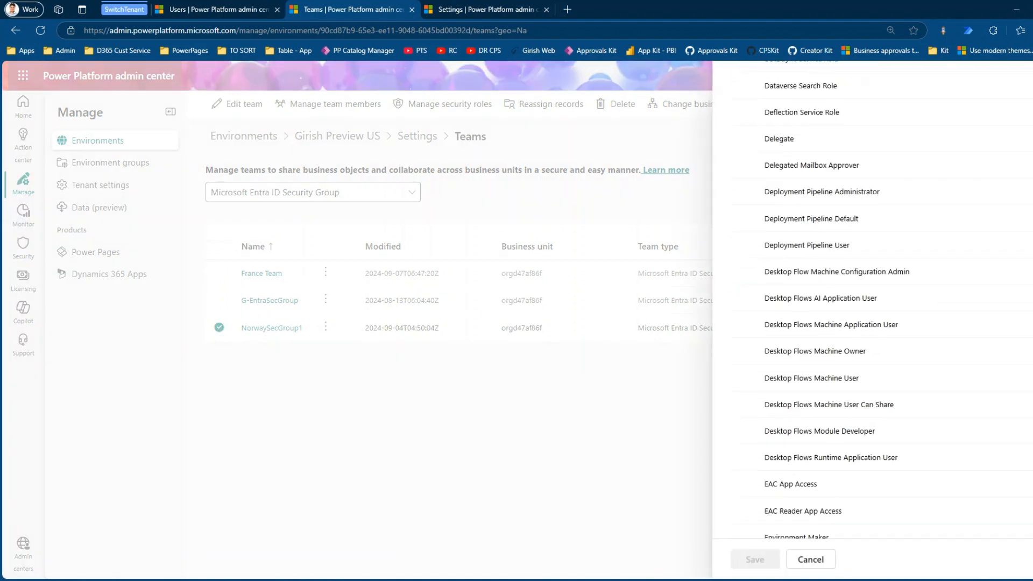
scroll(871, 301, down, 20)
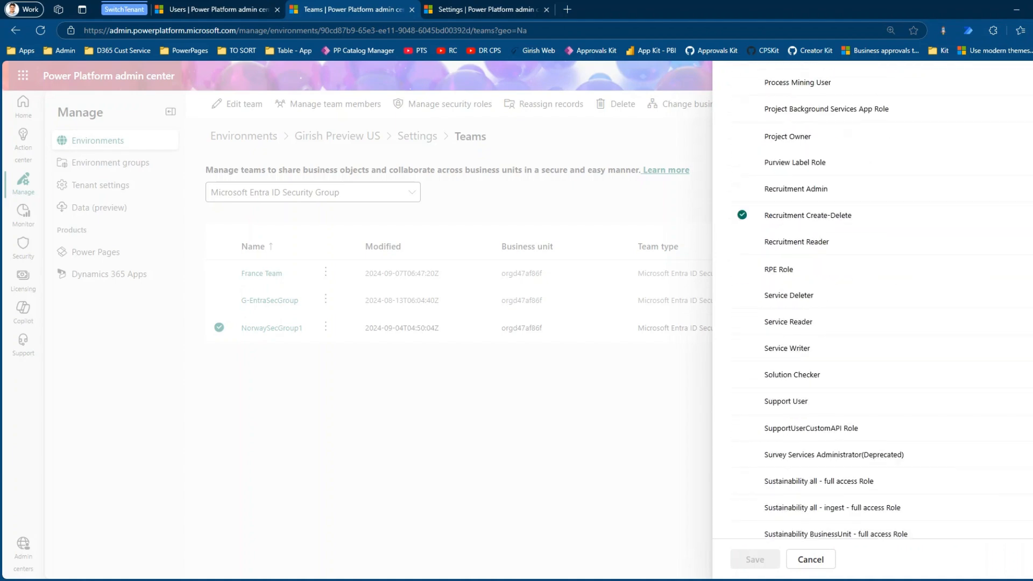
scroll(871, 301, down, 5)
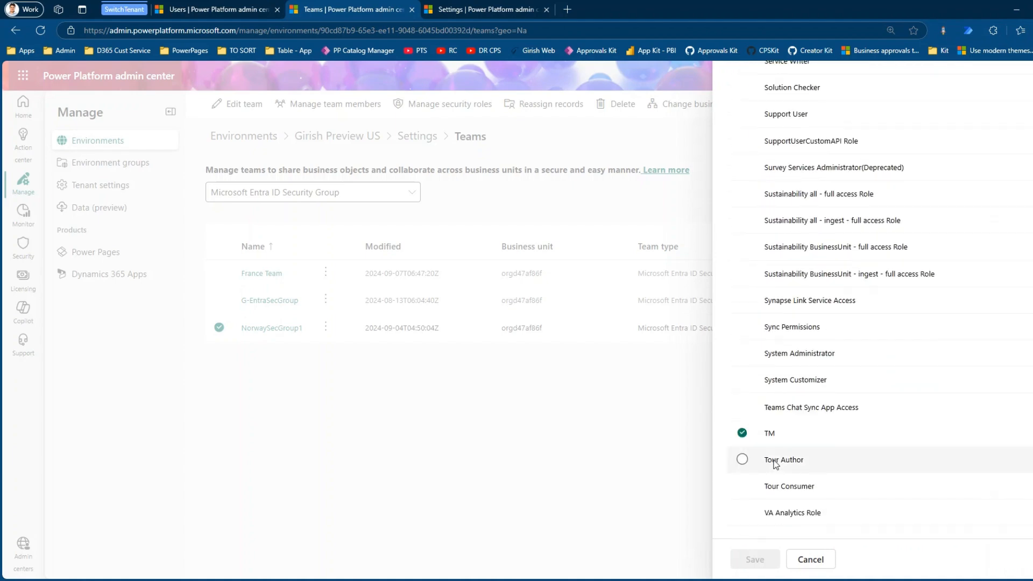